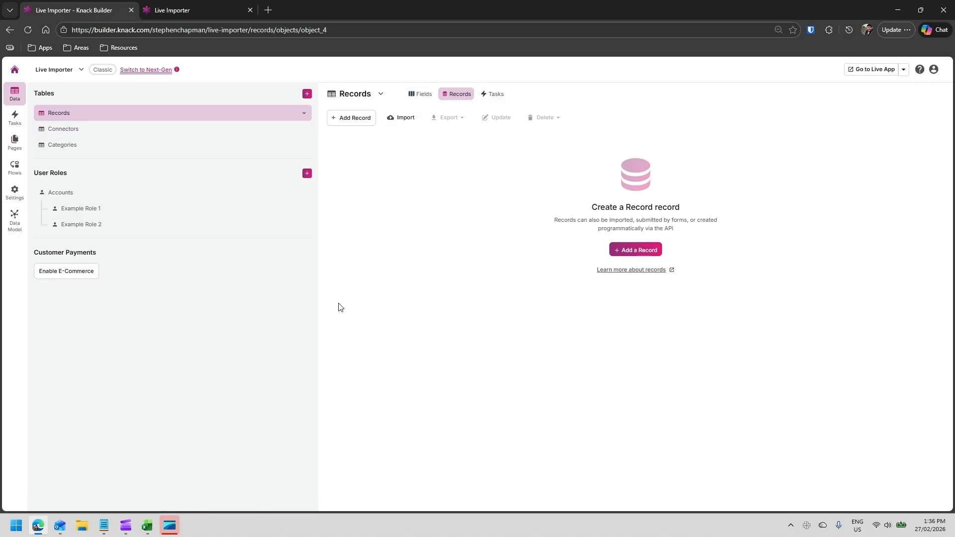
- Review the column headers and data of the Record Import spreadsheet
{"action": "key", "text": "alt+Tab"}
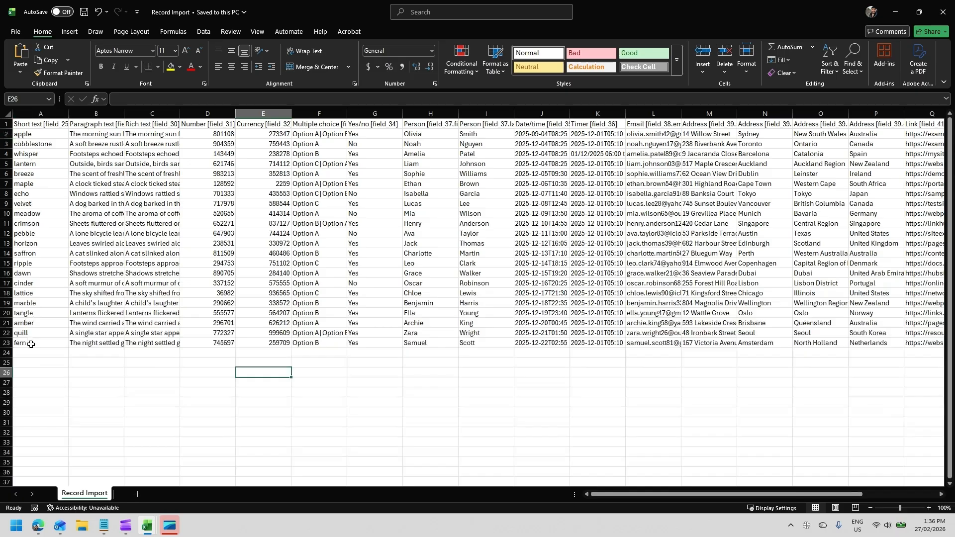
{"action": "left_click", "coordinate": [95, 124]}
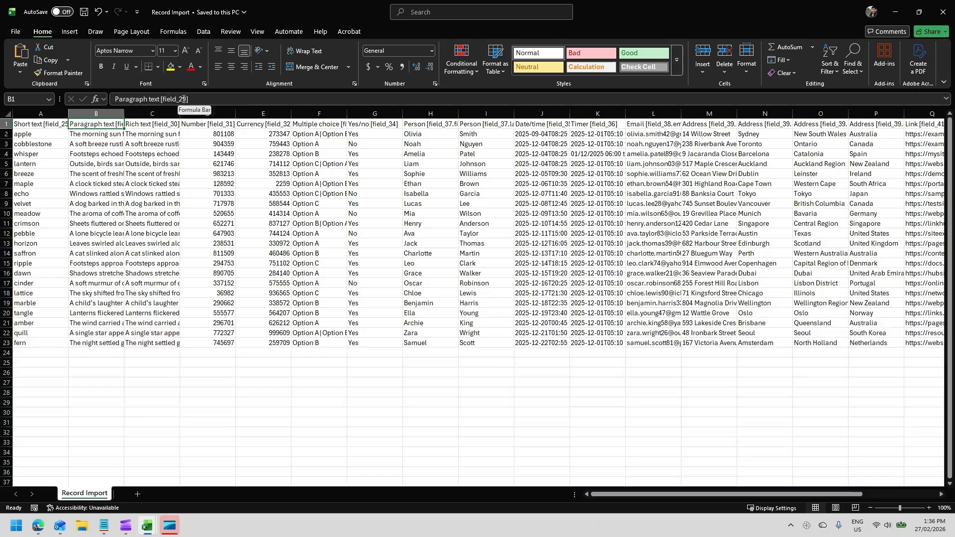
{"action": "left_click_drag", "start_coordinate": [620, 494], "coordinate": [556, 491]}
{"action": "left_click", "coordinate": [56, 515]}
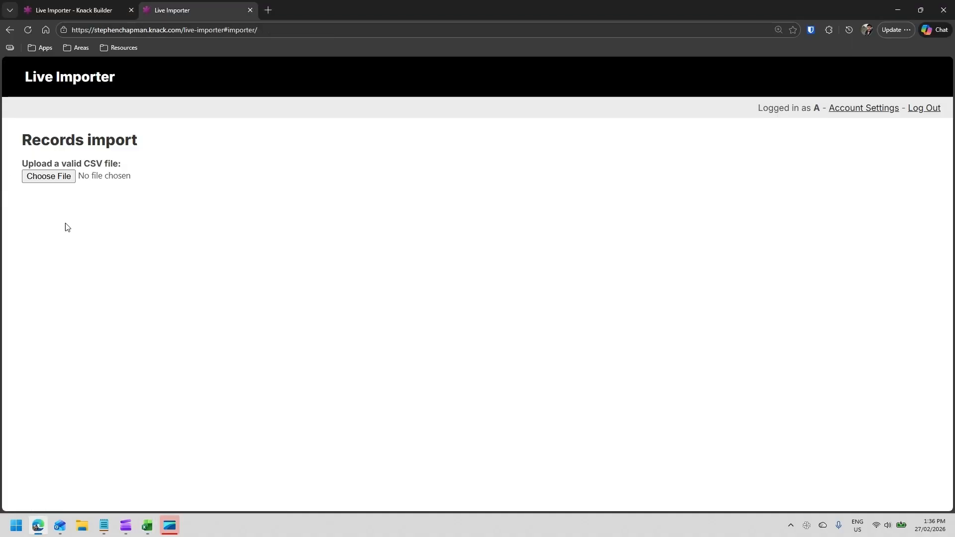
- Upload the Record Import CSV on the Records import page and import its 22 records
{"action": "left_click", "coordinate": [50, 180]}
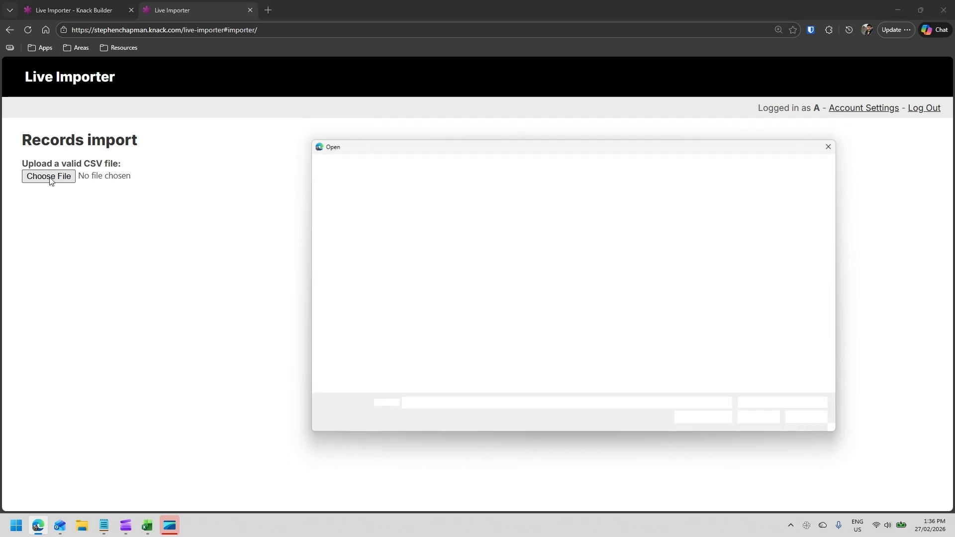
{"action": "left_click", "coordinate": [465, 245]}
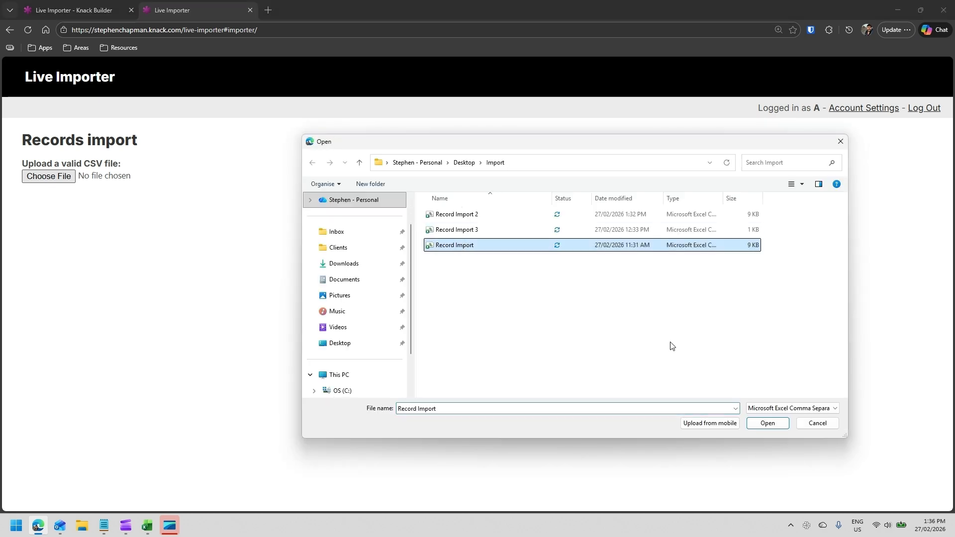
{"action": "left_click", "coordinate": [771, 424]}
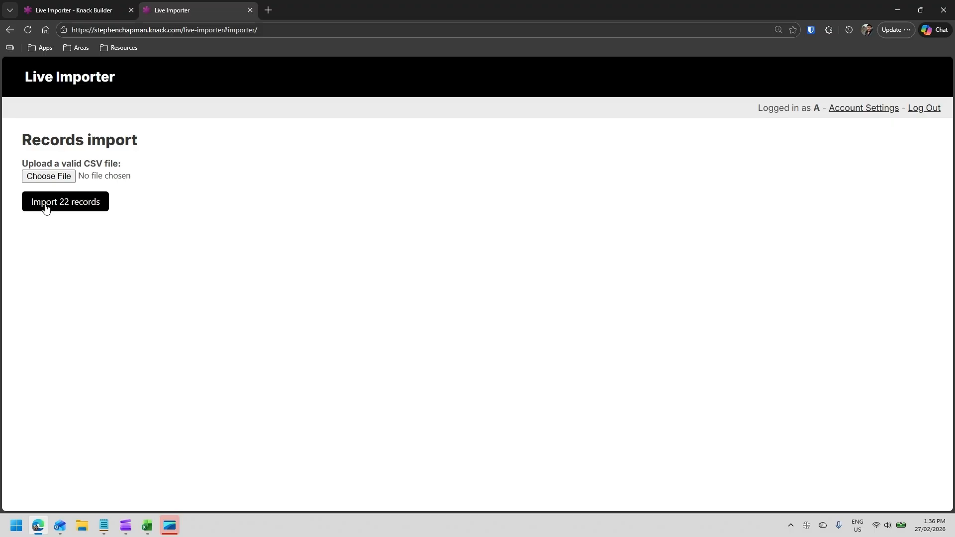
{"action": "left_click", "coordinate": [76, 209]}
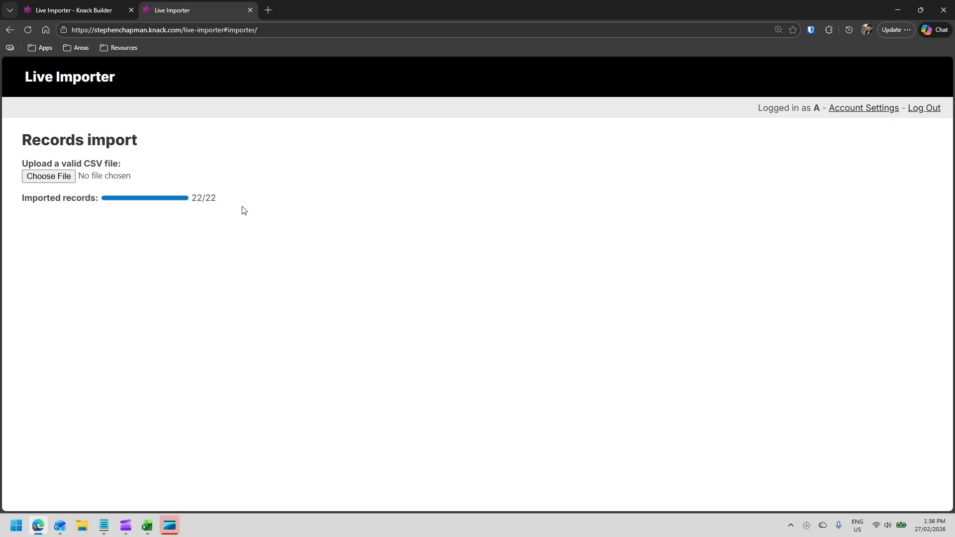
- Open the Records table in the builder to check the imported records
{"action": "left_click", "coordinate": [78, 7]}
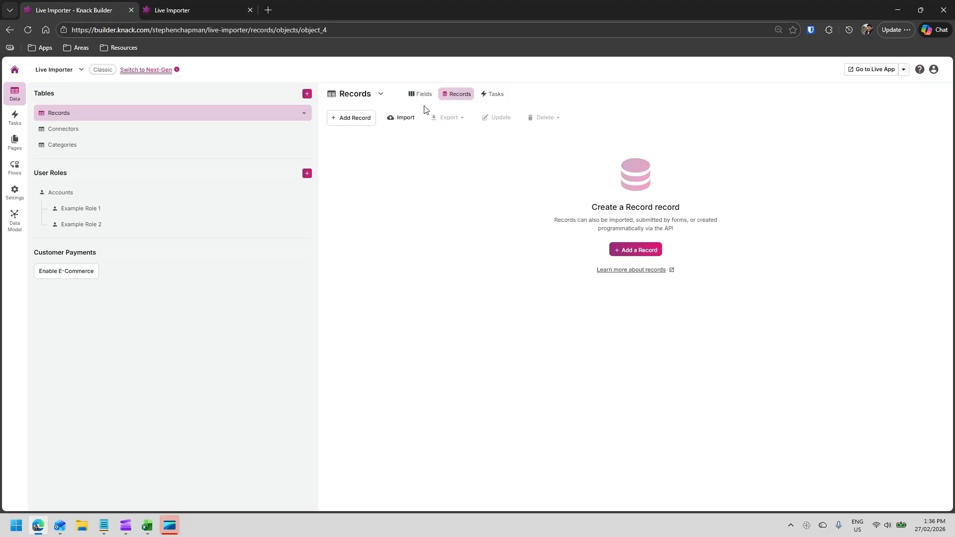
{"action": "left_click", "coordinate": [458, 94]}
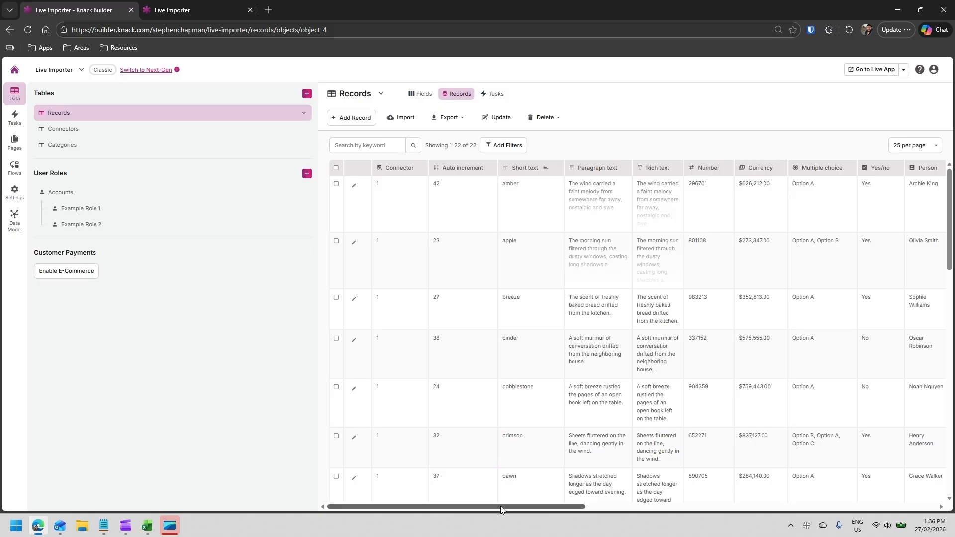
{"action": "left_click_drag", "start_coordinate": [501, 509], "coordinate": [476, 481]}
- Examine the highlighted problem cells and headers in the Record Import 2 spreadsheet
{"action": "left_click", "coordinate": [147, 526]}
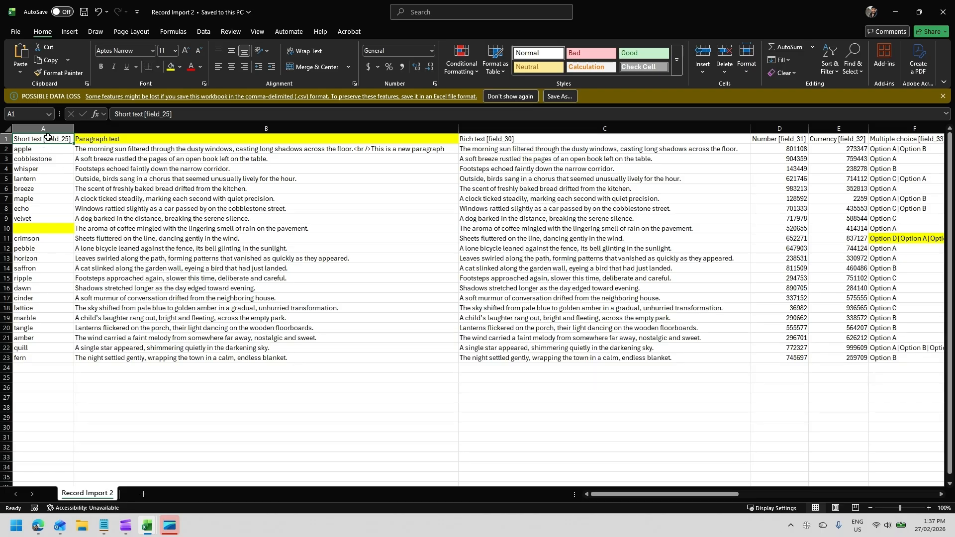
{"action": "left_click", "coordinate": [29, 227]}
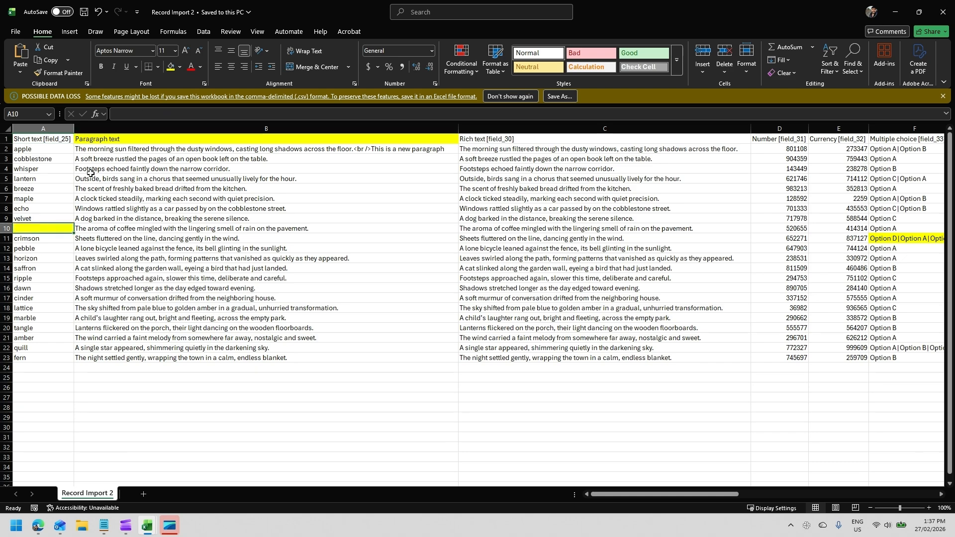
{"action": "left_click", "coordinate": [116, 140]}
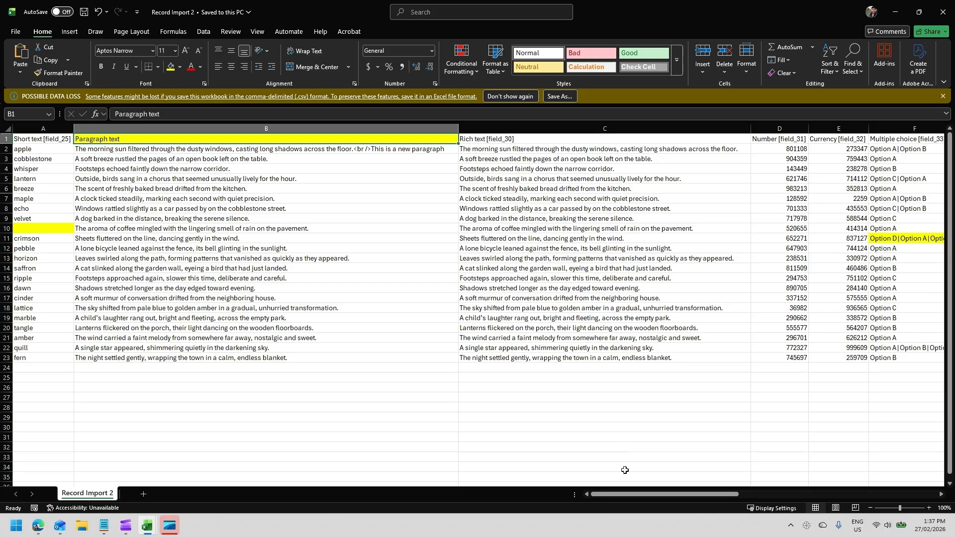
{"action": "left_click_drag", "start_coordinate": [656, 495], "coordinate": [773, 496]}
{"action": "left_click", "coordinate": [405, 239]}
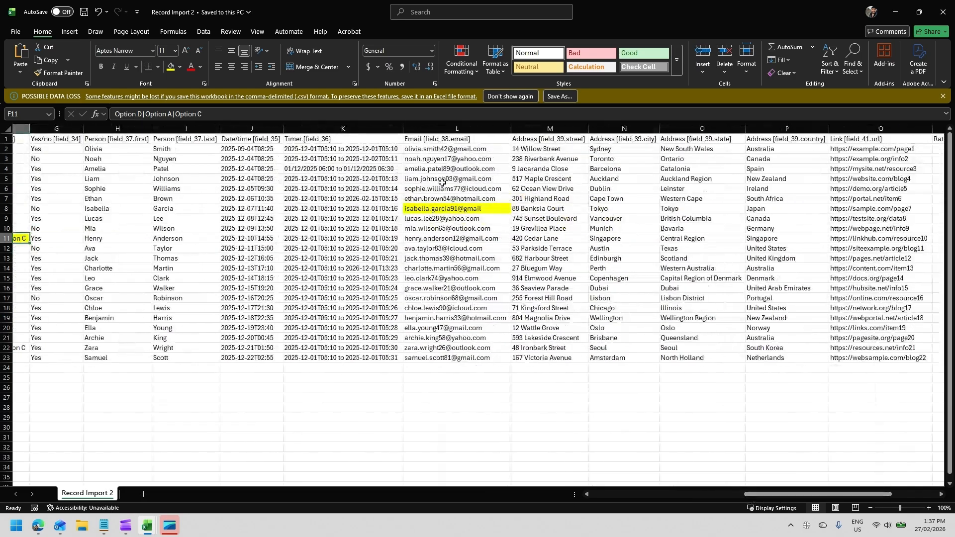
{"action": "left_click", "coordinate": [473, 209]}
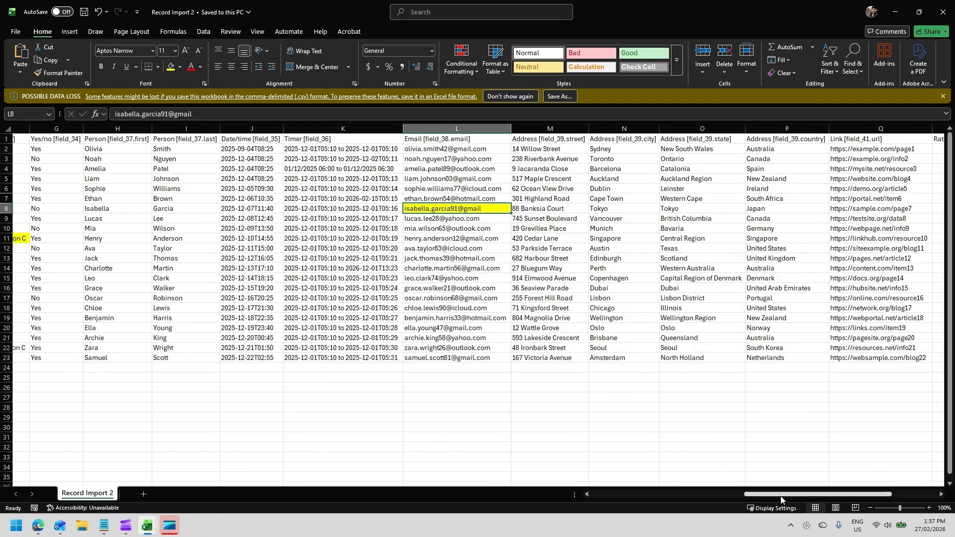
{"action": "left_click_drag", "start_coordinate": [781, 496], "coordinate": [847, 497]}
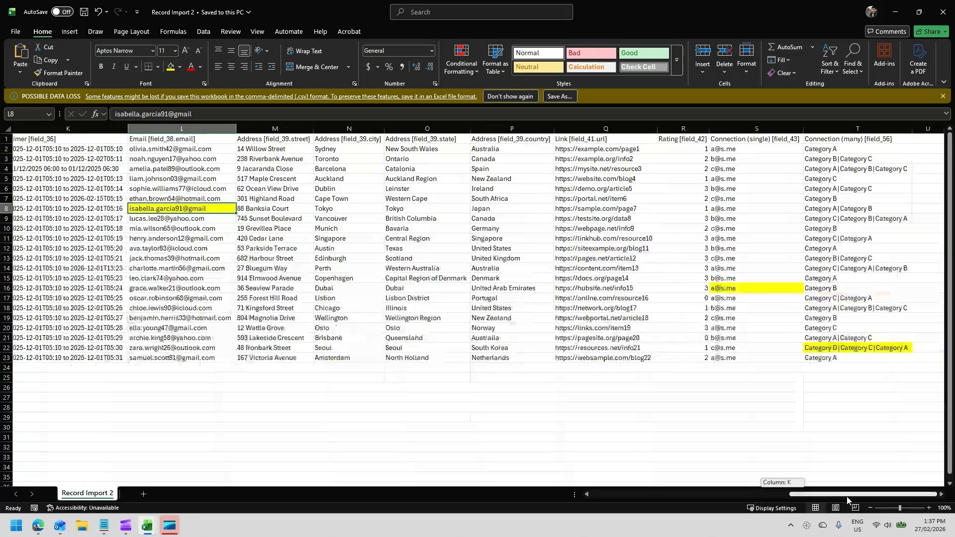
{"action": "left_click", "coordinate": [749, 285]}
{"action": "left_click", "coordinate": [833, 346]}
{"action": "left_click", "coordinate": [772, 288]}
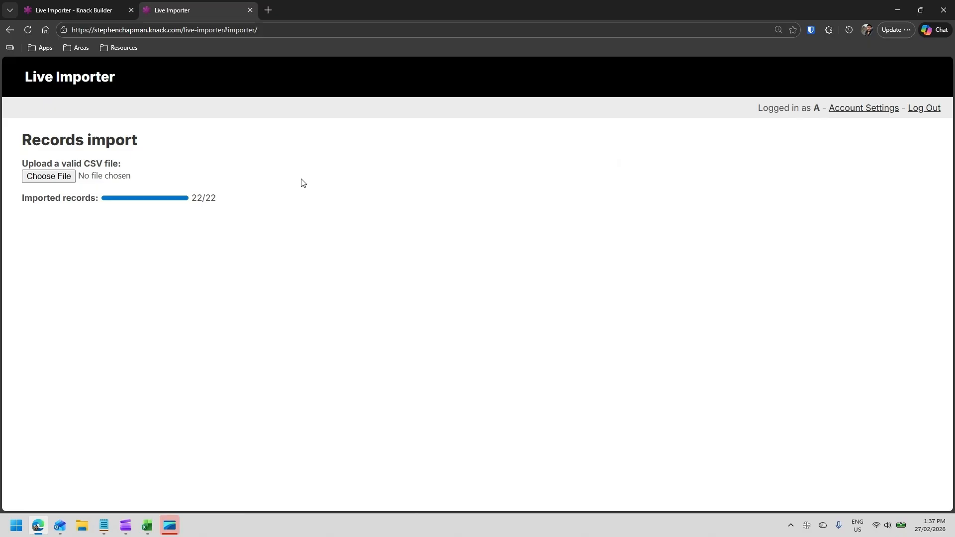
- Try to upload the Record Import 2 CSV on the Records import page
{"action": "left_click", "coordinate": [50, 177]}
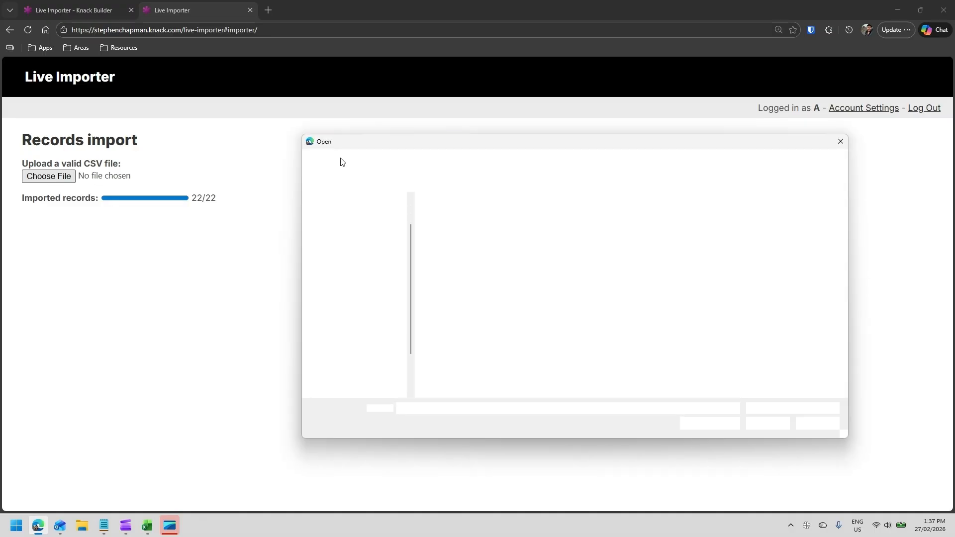
{"action": "left_click", "coordinate": [455, 215]}
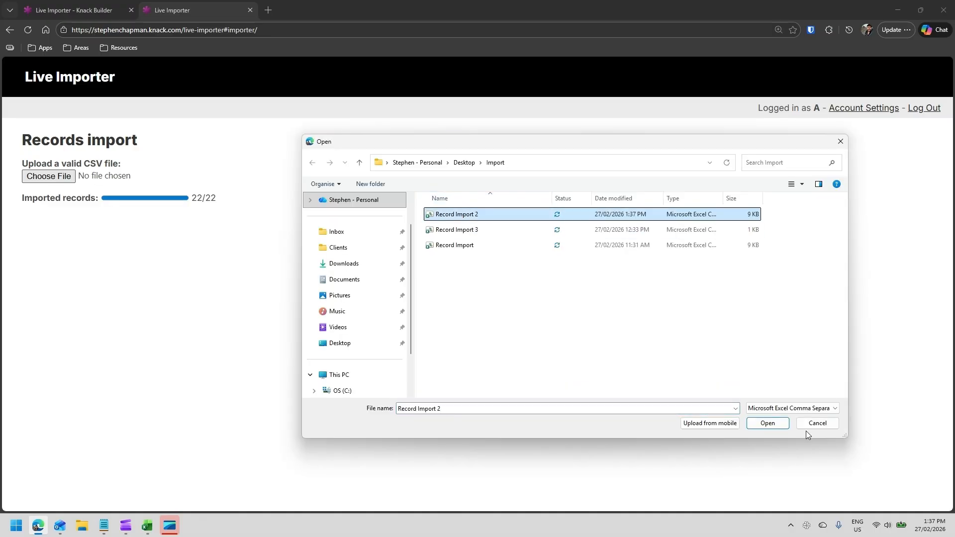
{"action": "left_click", "coordinate": [768, 423]}
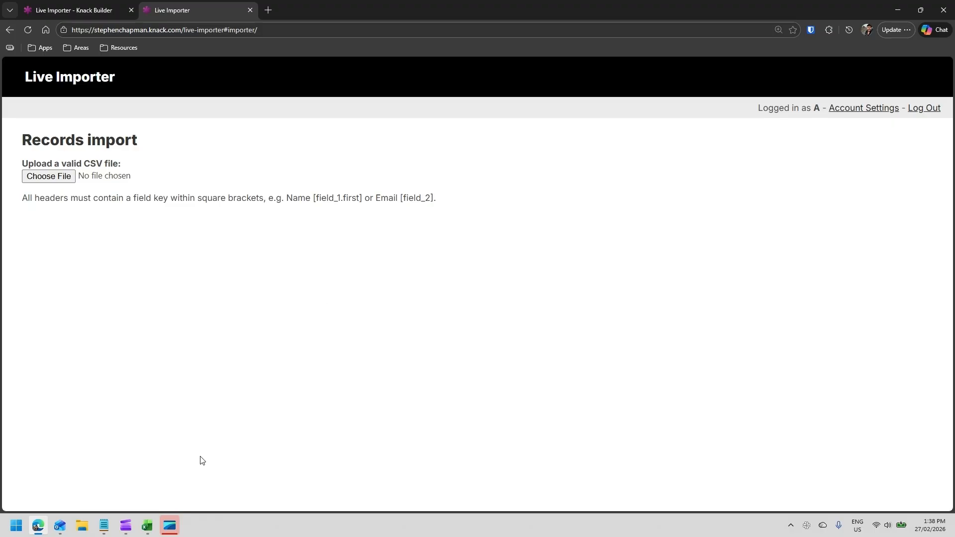
- Look up the Paragraph text field key and rename its column header to Paragraph text [field_29]
{"action": "mouse_move", "coordinate": [147, 526]}
{"action": "left_click", "coordinate": [141, 478]}
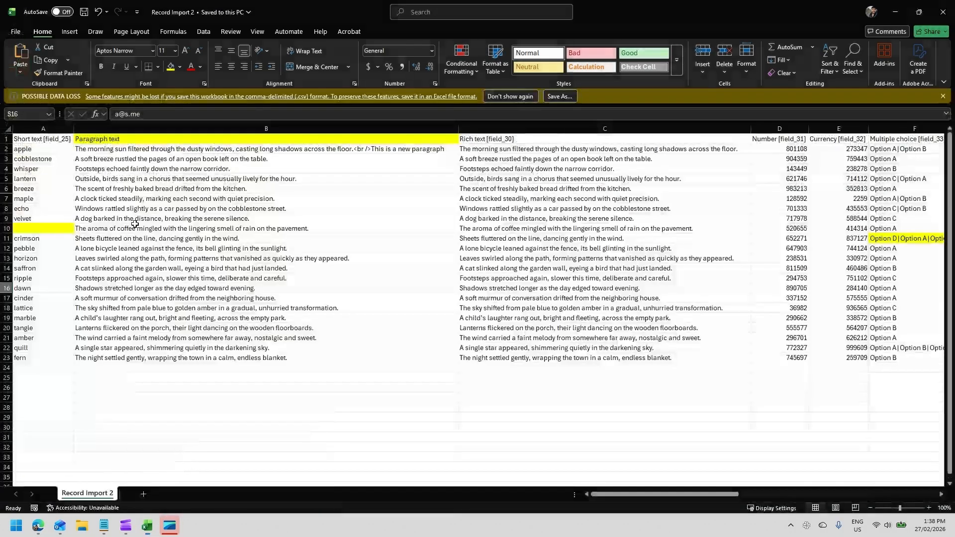
{"action": "left_click", "coordinate": [133, 137]}
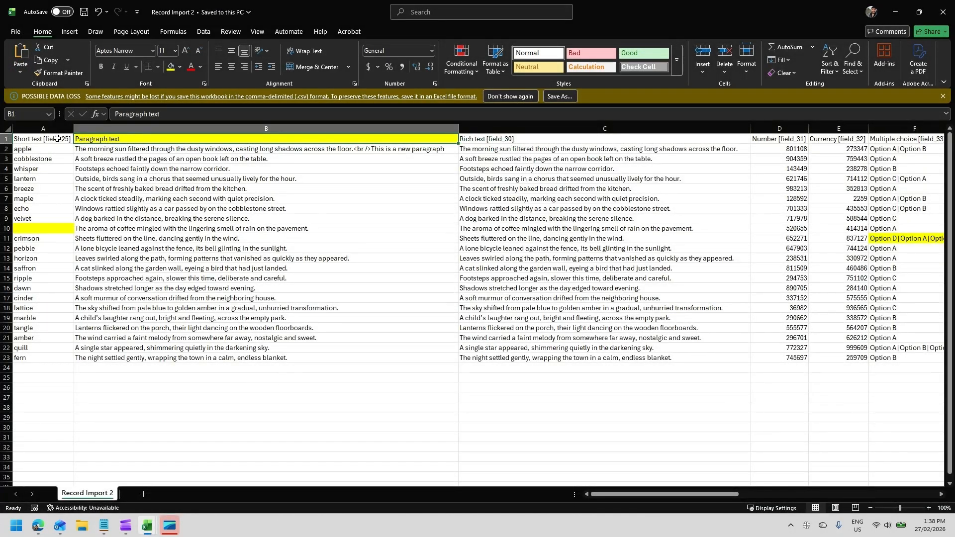
{"action": "key", "text": "alt+Tab"}
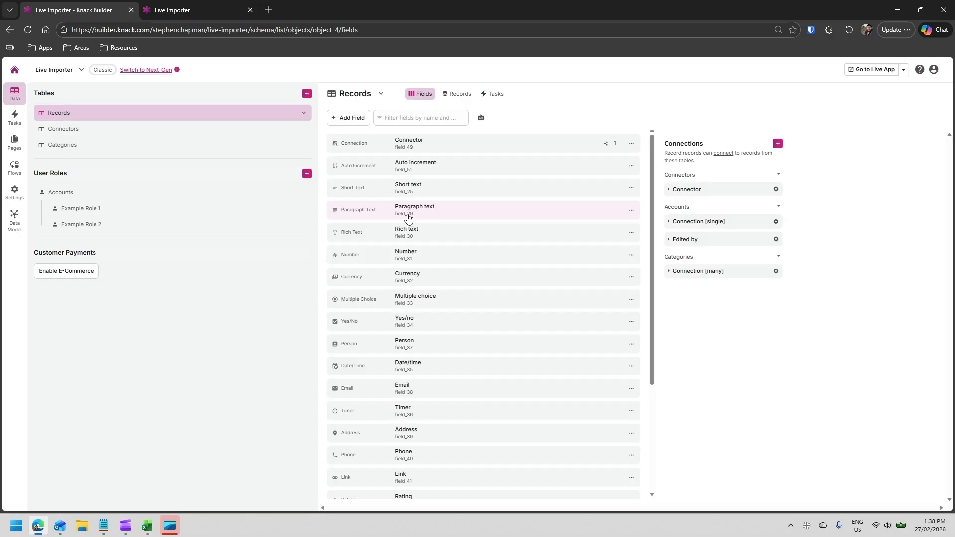
{"action": "mouse_move", "coordinate": [147, 526]}
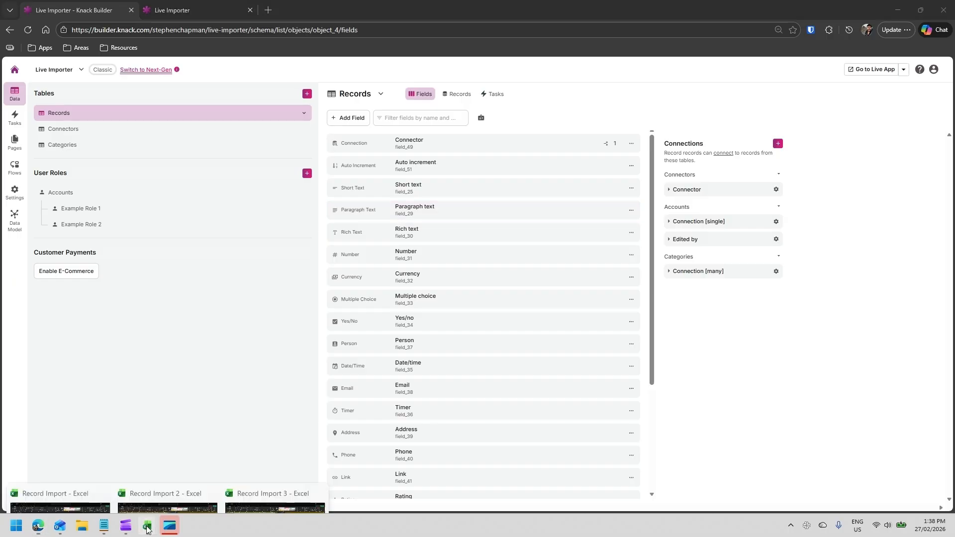
{"action": "left_click", "coordinate": [140, 477]}
{"action": "double_click", "coordinate": [138, 139]}
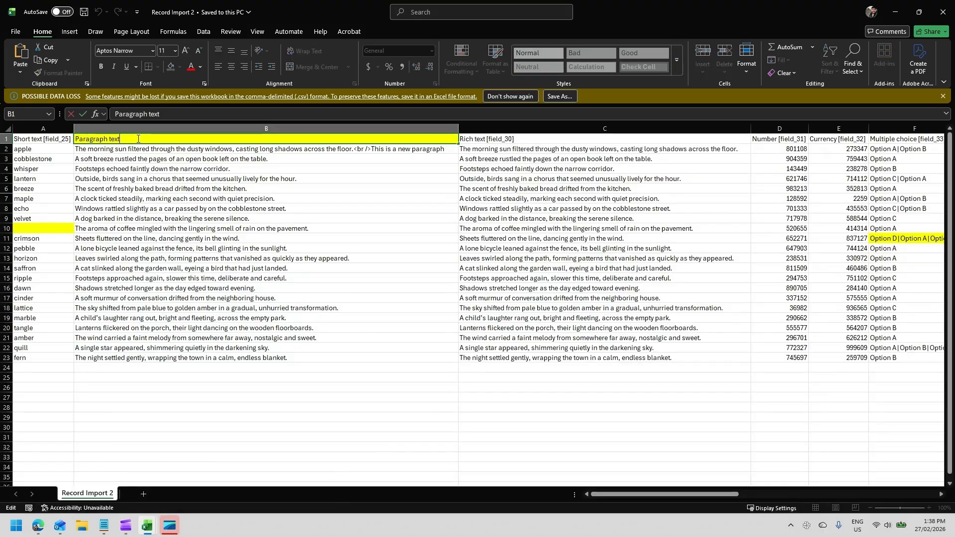
{"action": "type", "text": "[field_29"}
{"action": "key", "text": "Return"}
{"action": "left_click", "coordinate": [234, 199]}
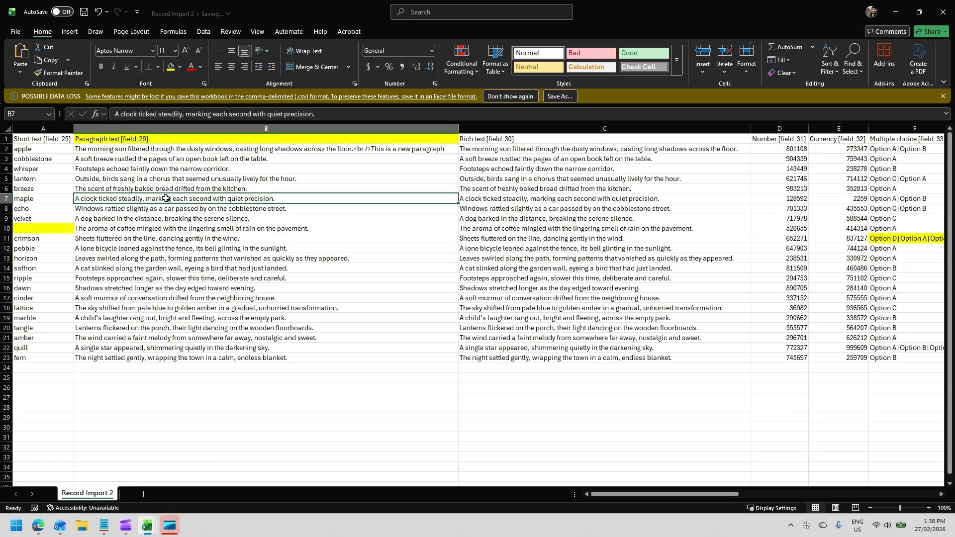
- Fill the empty Short text cell in row 10 of the spreadsheet with meadow
{"action": "mouse_move", "coordinate": [38, 526]}
{"action": "left_click", "coordinate": [61, 471]}
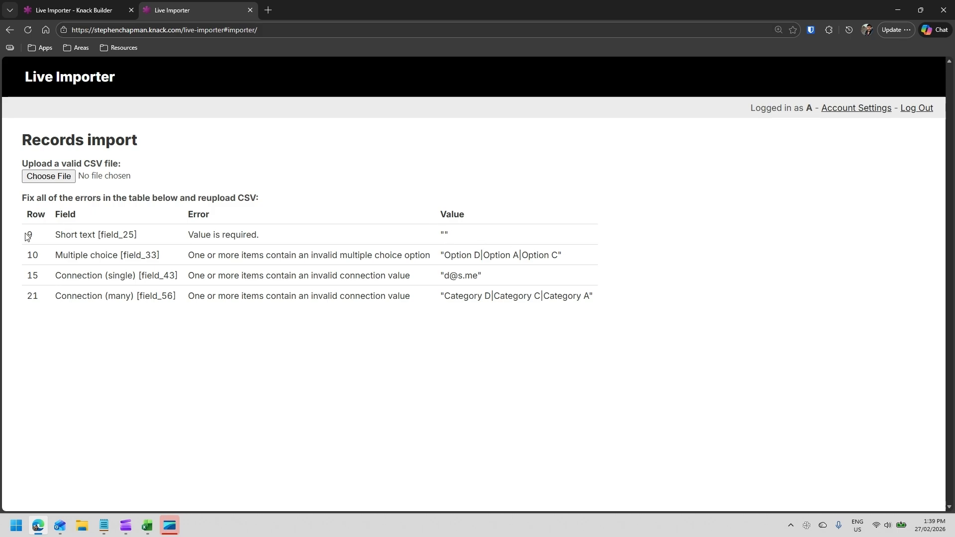
{"action": "mouse_move", "coordinate": [147, 526]}
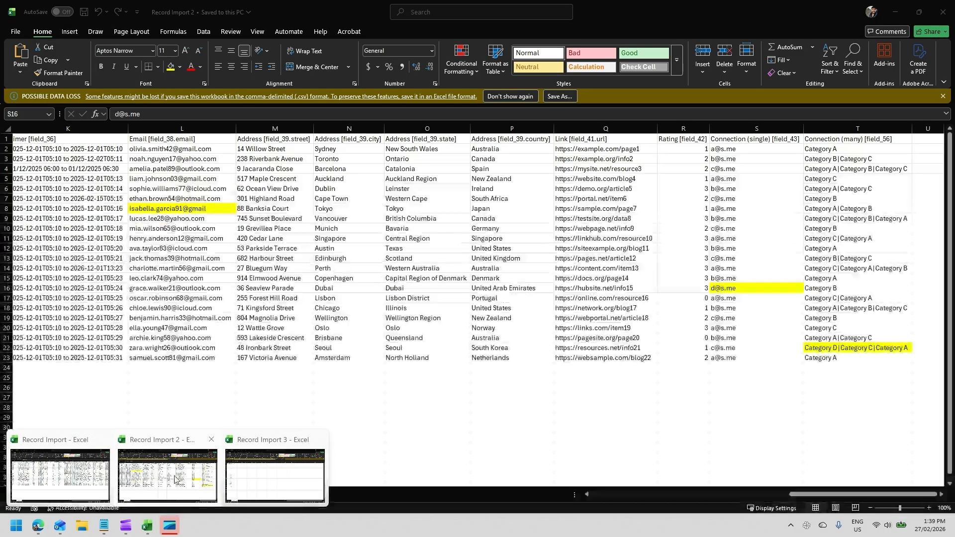
{"action": "left_click", "coordinate": [176, 479]}
{"action": "scroll", "coordinate": [451, 437], "scroll_direction": "left", "scroll_amount": 5}
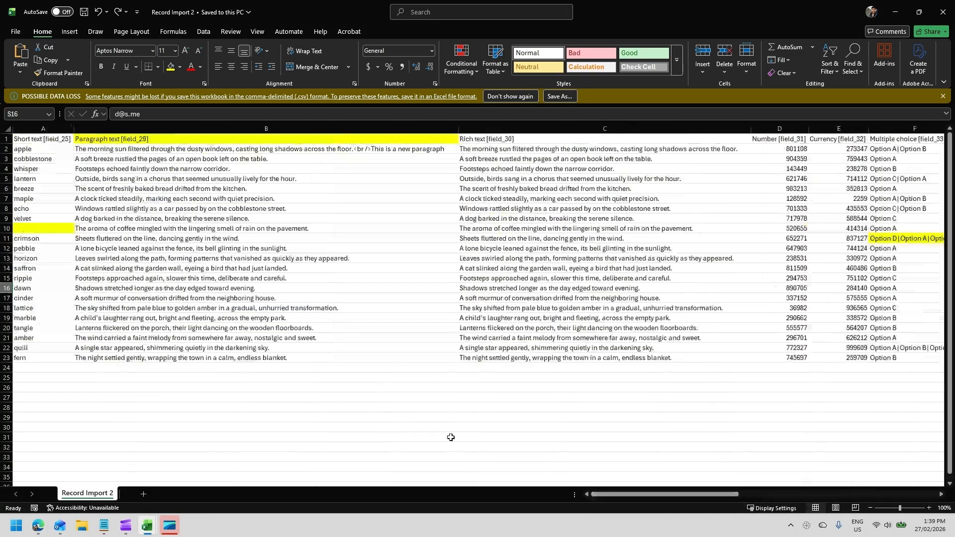
{"action": "left_click_drag", "start_coordinate": [33, 148], "coordinate": [35, 226]}
{"action": "left_click", "coordinate": [33, 227]}
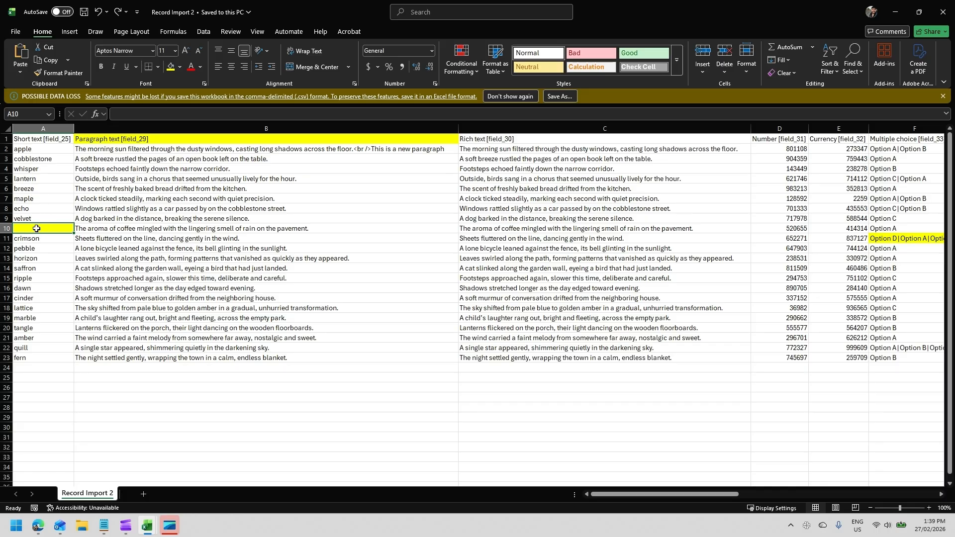
{"action": "type", "text": "meadow"}
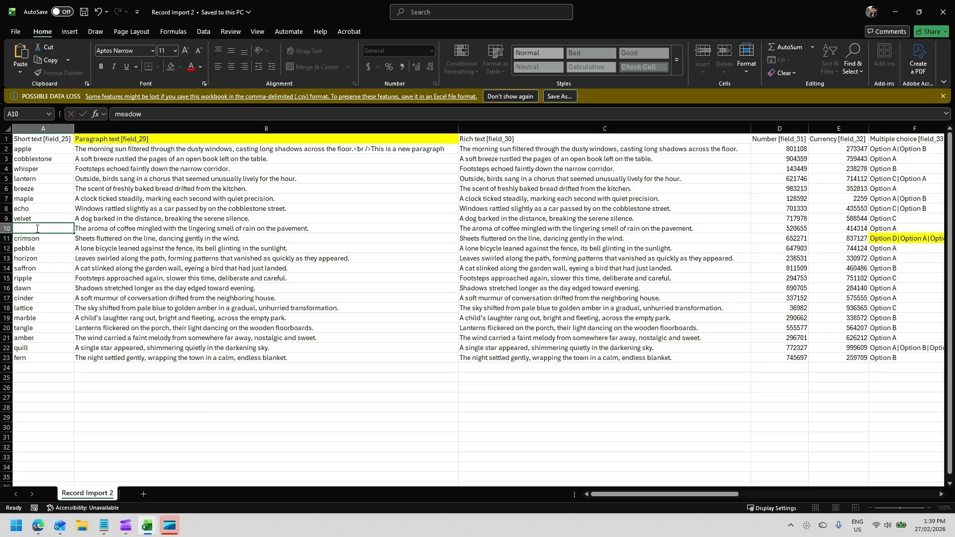
{"action": "key", "text": "Return"}
{"action": "left_click", "coordinate": [36, 228]}
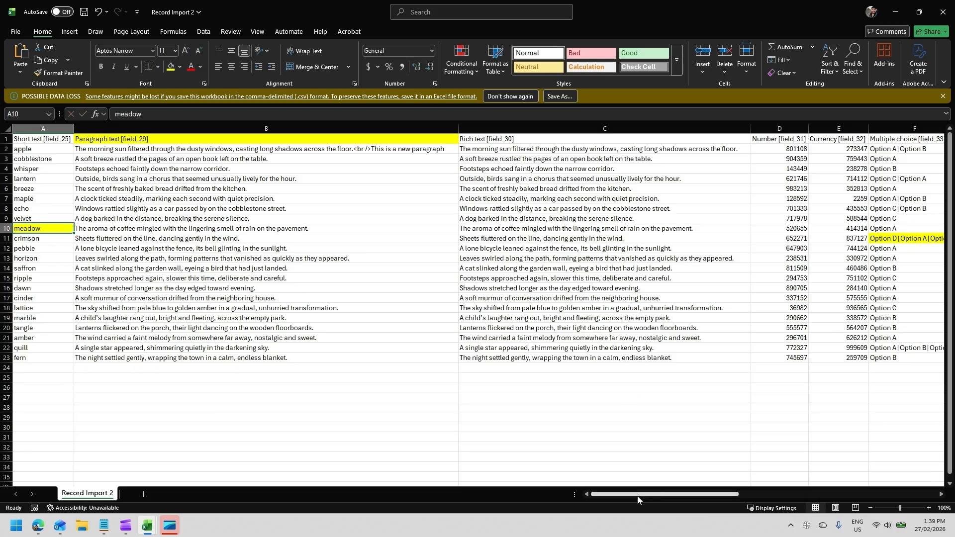
- Compare the importer's Multiple choice error with the Multiple choice column in the spreadsheet
{"action": "left_click_drag", "start_coordinate": [638, 497], "coordinate": [723, 496]}
{"action": "key", "text": "alt+Tab"}
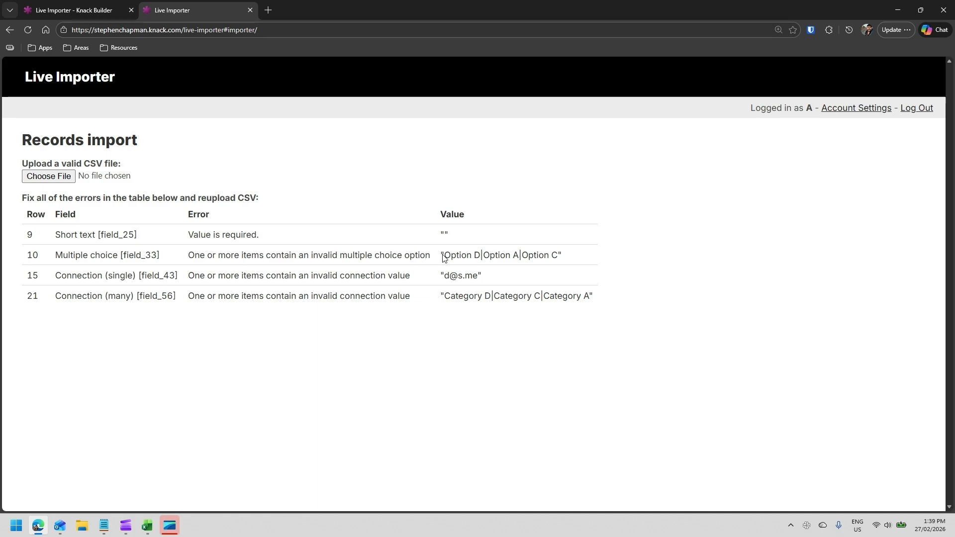
{"action": "double_click", "coordinate": [477, 255]}
{"action": "key", "text": "alt+Tab"}
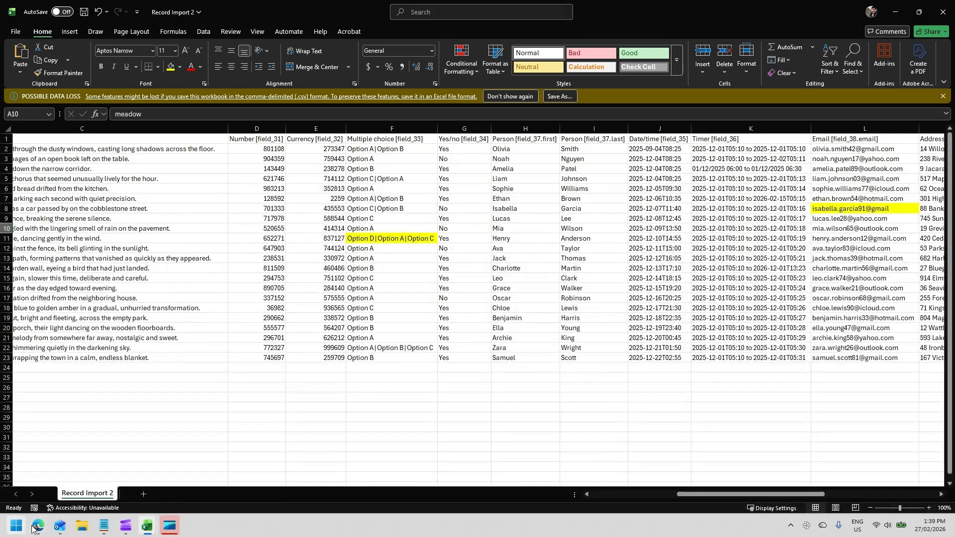
{"action": "left_click", "coordinate": [38, 526]}
{"action": "left_click", "coordinate": [92, 5]}
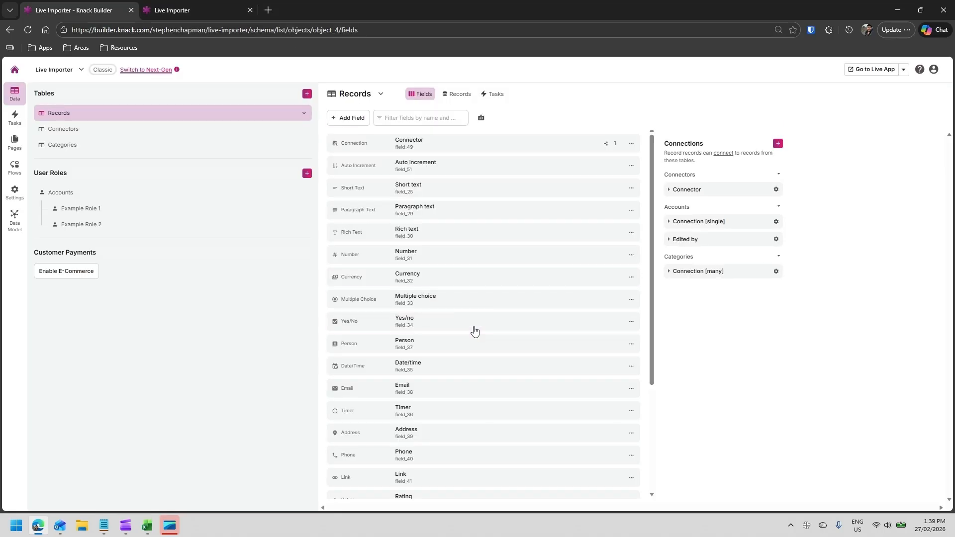
- Add Option D to the Multiple choice field's options in the Records table and update the field
{"action": "left_click", "coordinate": [480, 300]}
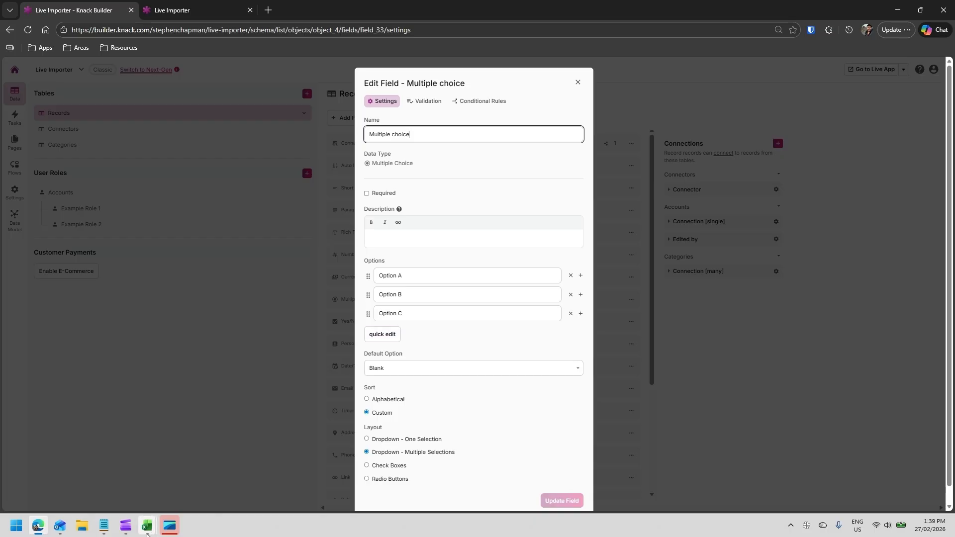
{"action": "mouse_move", "coordinate": [147, 526]}
{"action": "left_click", "coordinate": [143, 485]}
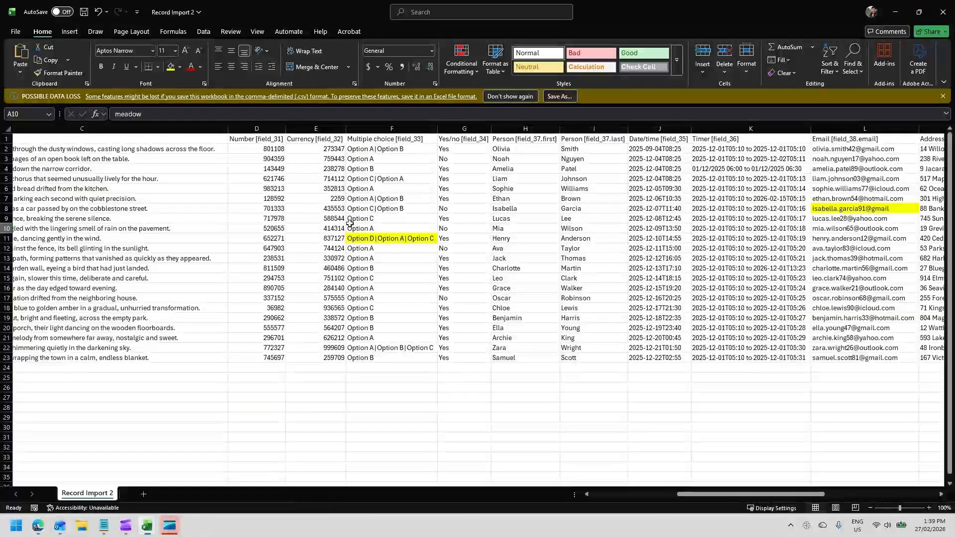
{"action": "left_click", "coordinate": [369, 240]}
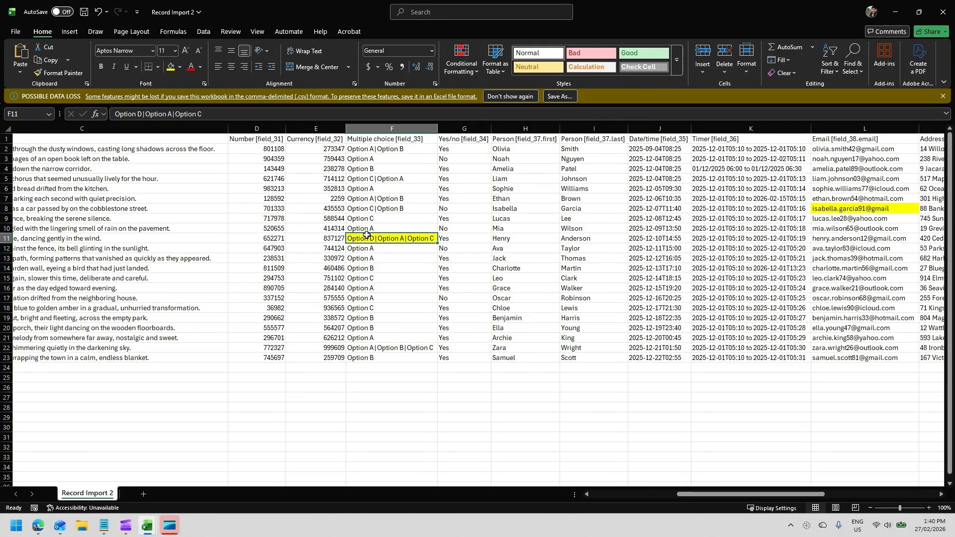
{"action": "left_click", "coordinate": [38, 526]}
{"action": "left_click", "coordinate": [389, 333]}
{"action": "left_click", "coordinate": [416, 305]}
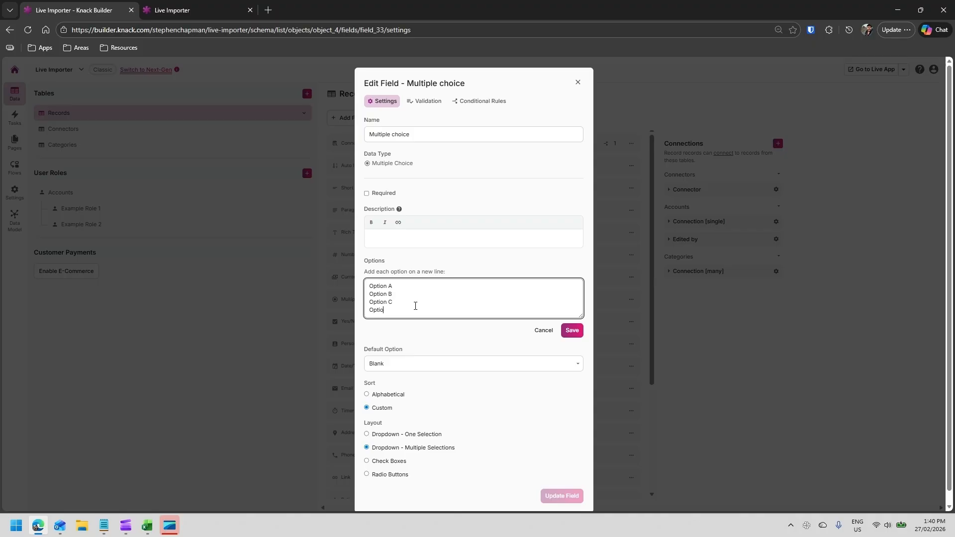
{"action": "left_click", "coordinate": [572, 331]}
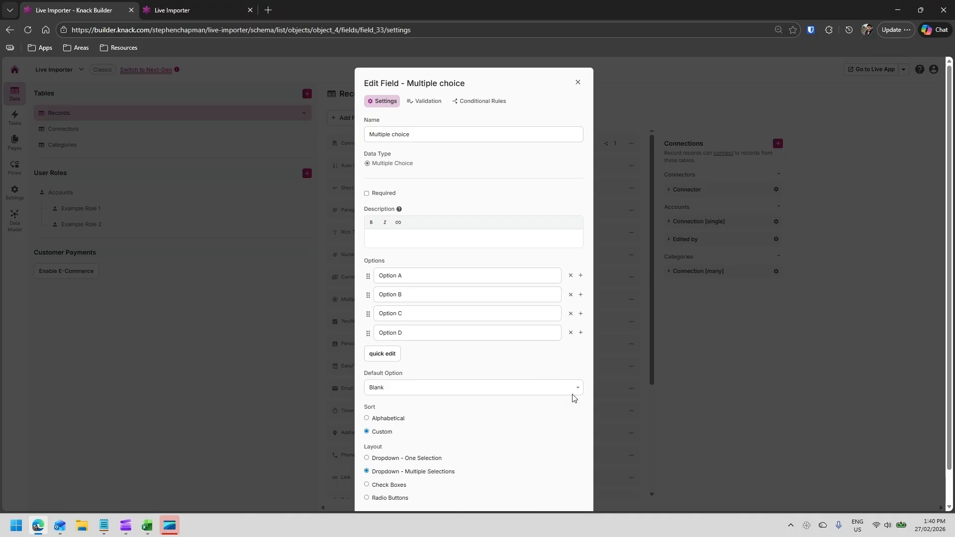
{"action": "scroll", "coordinate": [564, 480], "scroll_direction": "down", "scroll_amount": 2}
{"action": "left_click", "coordinate": [563, 483]}
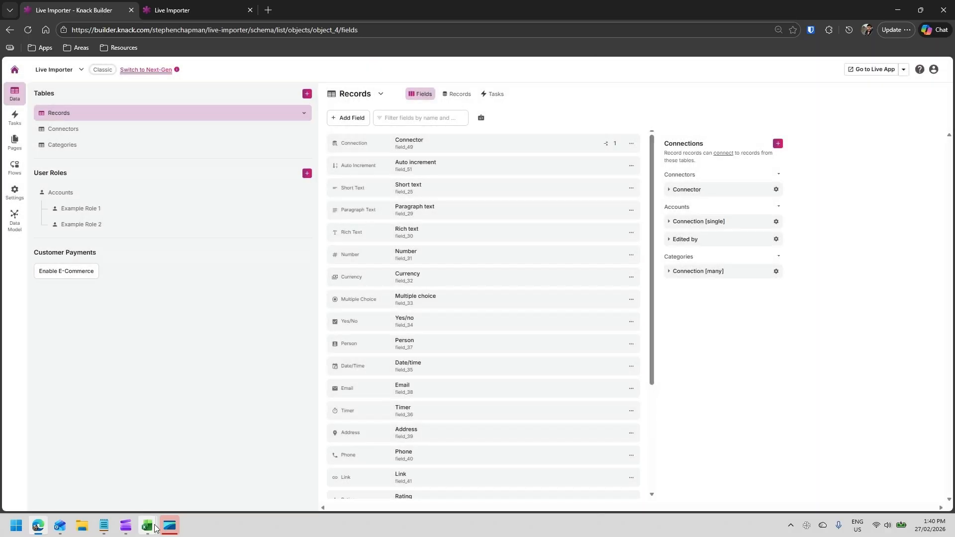
- Examine the Connection (single) column and the email values stored in the Accounts table records
{"action": "left_click", "coordinate": [148, 526]}
{"action": "left_click", "coordinate": [486, 209]}
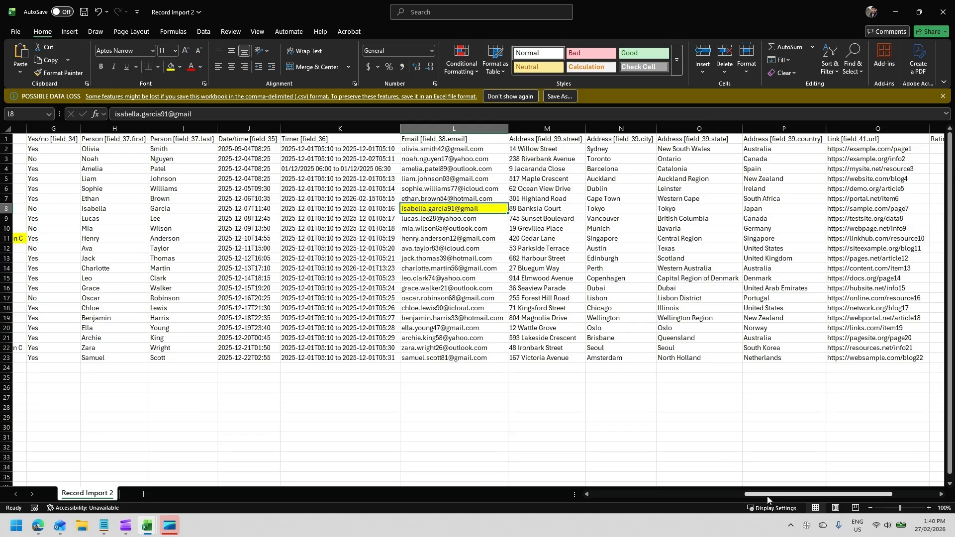
{"action": "left_click_drag", "start_coordinate": [764, 496], "coordinate": [809, 496]}
{"action": "left_click", "coordinate": [757, 139]}
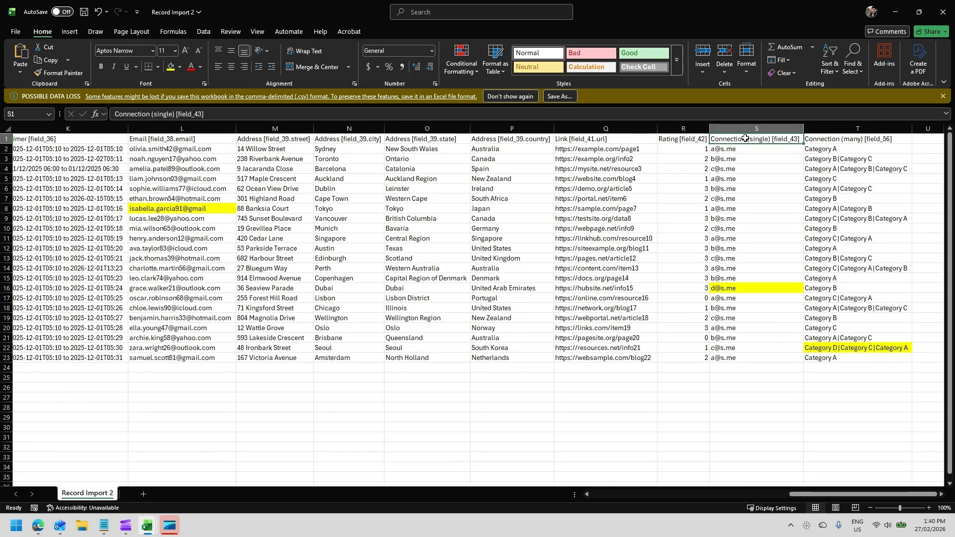
{"action": "left_click", "coordinate": [734, 289]}
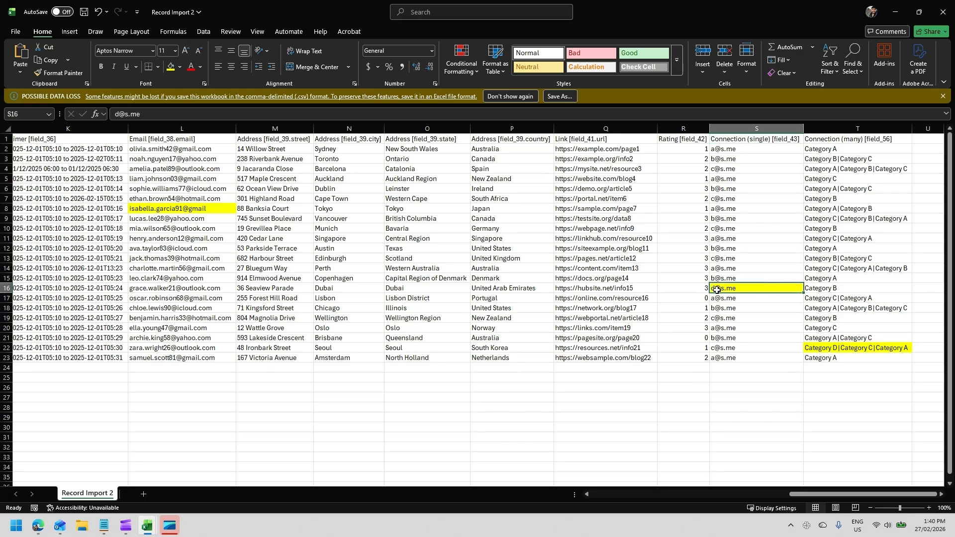
{"action": "left_click", "coordinate": [38, 525]}
{"action": "left_click", "coordinate": [60, 193]}
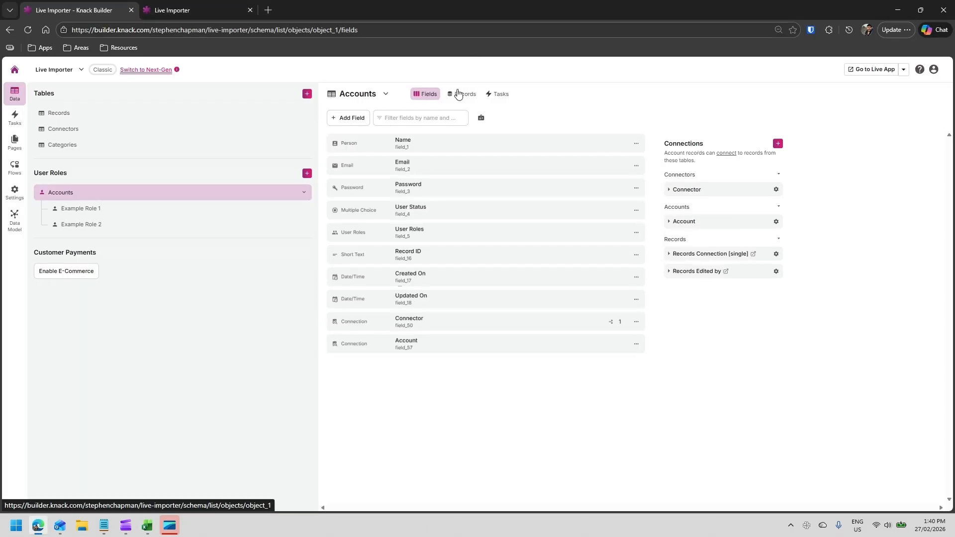
{"action": "left_click", "coordinate": [459, 94]}
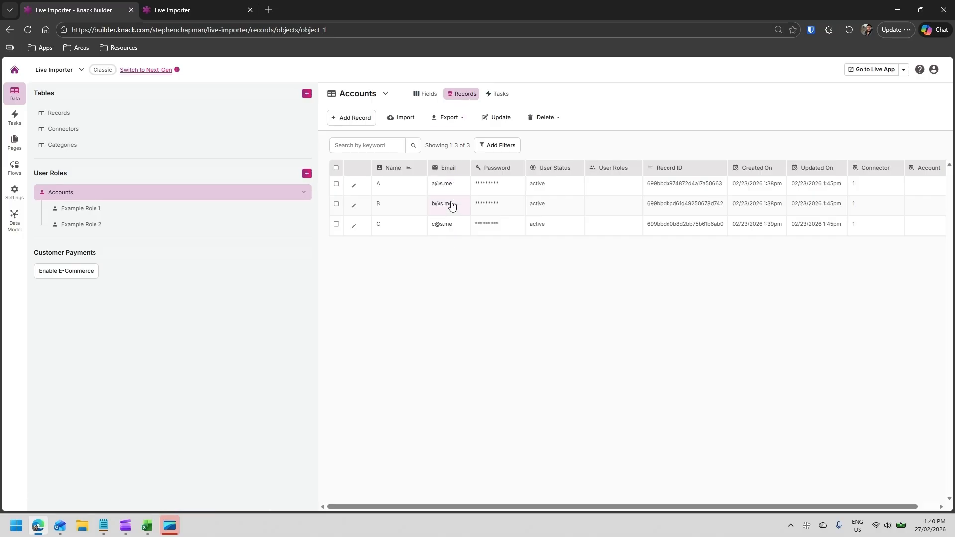
{"action": "mouse_move", "coordinate": [150, 528]}
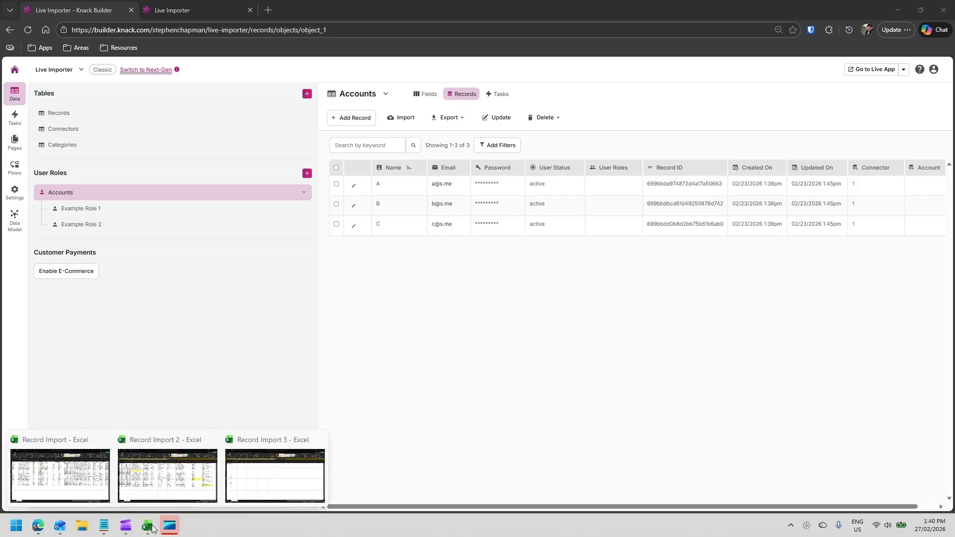
{"action": "left_click", "coordinate": [147, 470]}
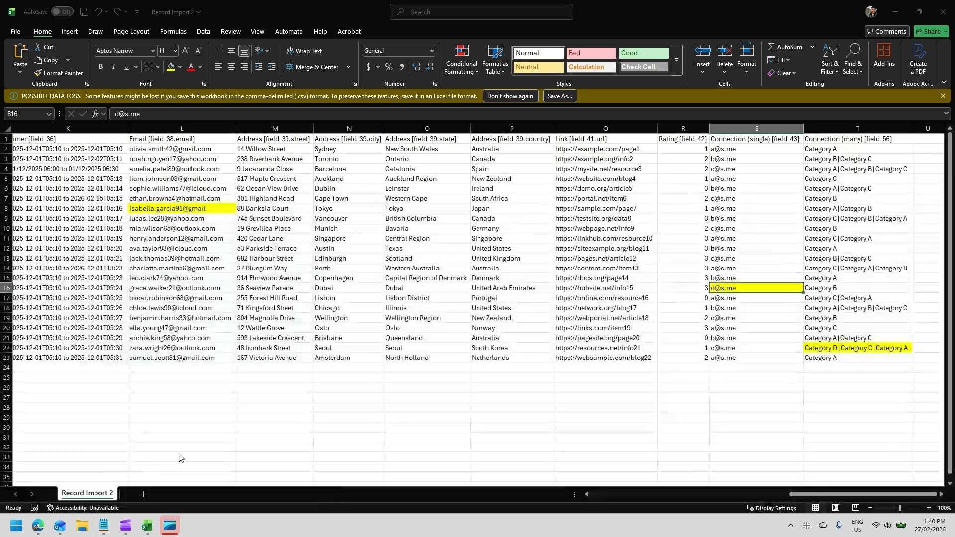
{"action": "left_click", "coordinate": [745, 289]}
{"action": "double_click", "coordinate": [715, 288]}
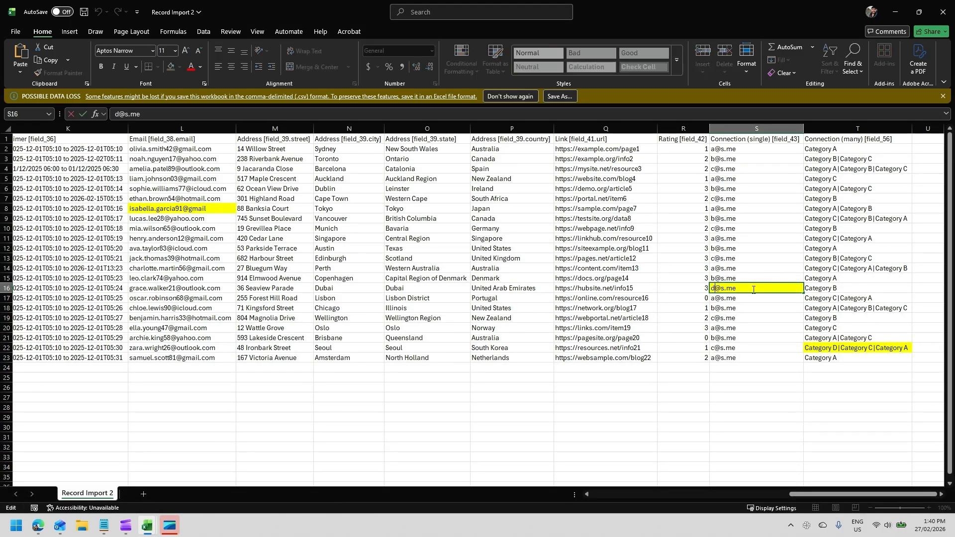
{"action": "key", "text": "BackSpace"}
{"action": "type", "text": "a"}
{"action": "key", "text": "Return"}
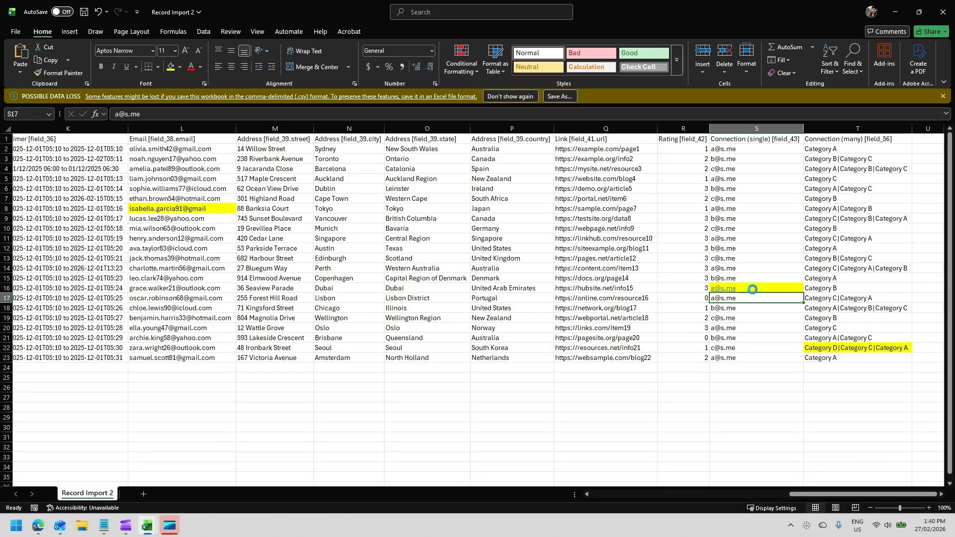
- Check the Categories table, then change the Connection (many) cell in row 22 to Category B|Category C|Category A
{"action": "left_click", "coordinate": [720, 288]}
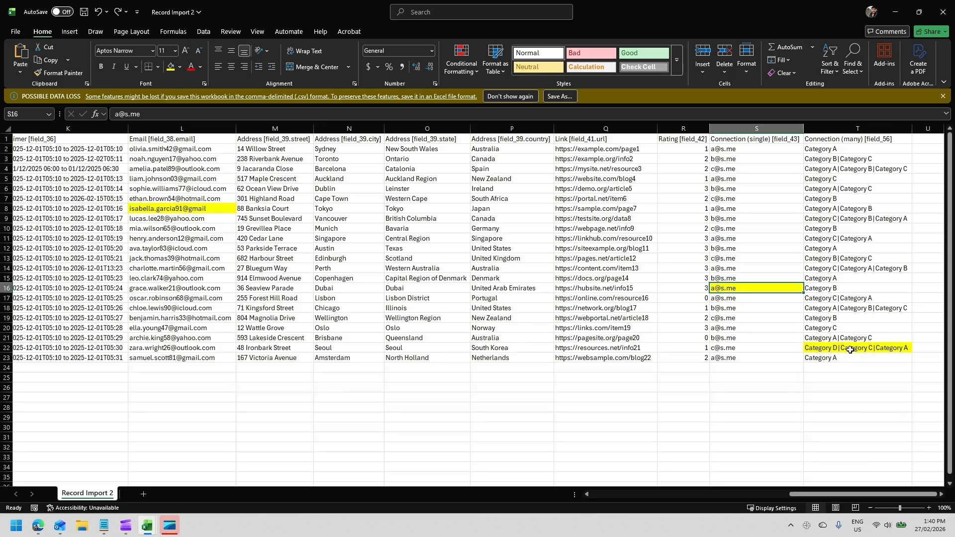
{"action": "left_click", "coordinate": [810, 348]}
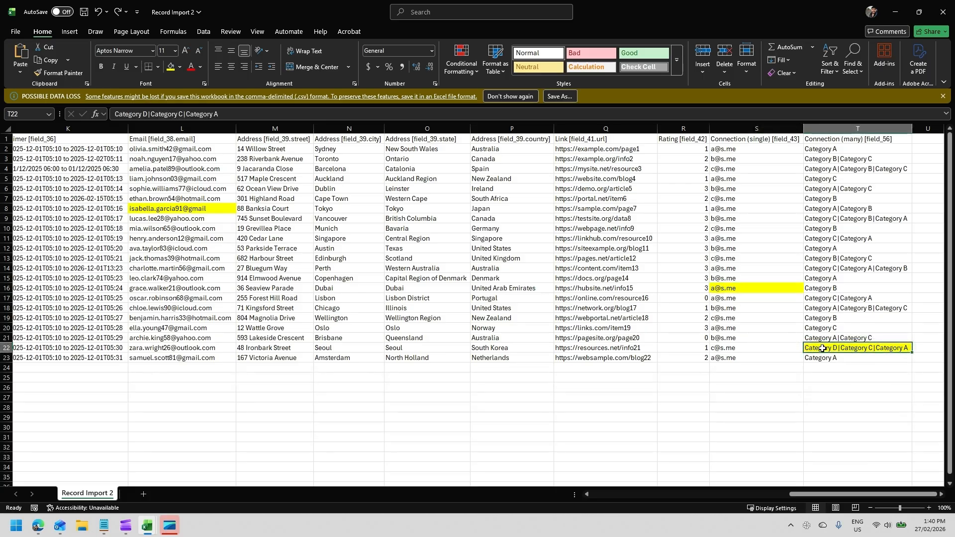
{"action": "left_click", "coordinate": [37, 526]}
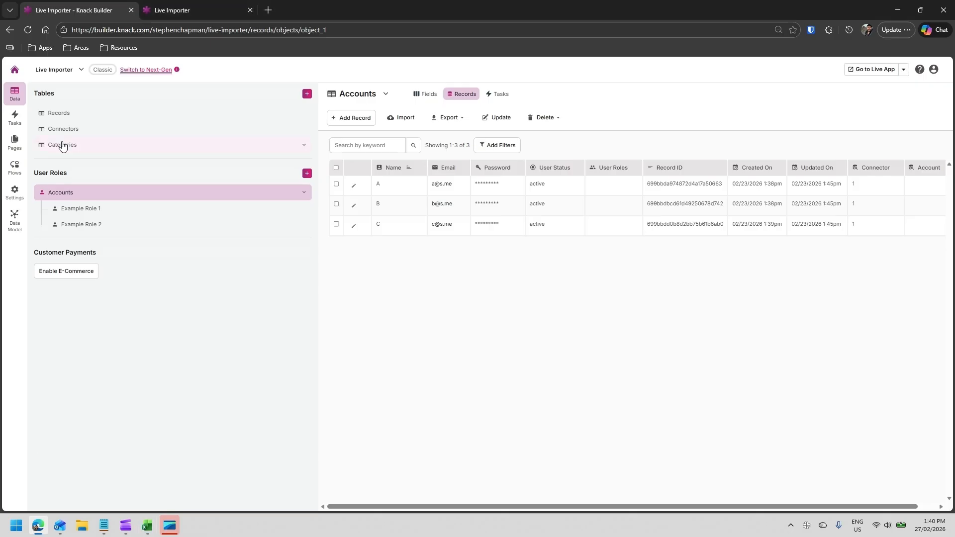
{"action": "left_click", "coordinate": [61, 144]}
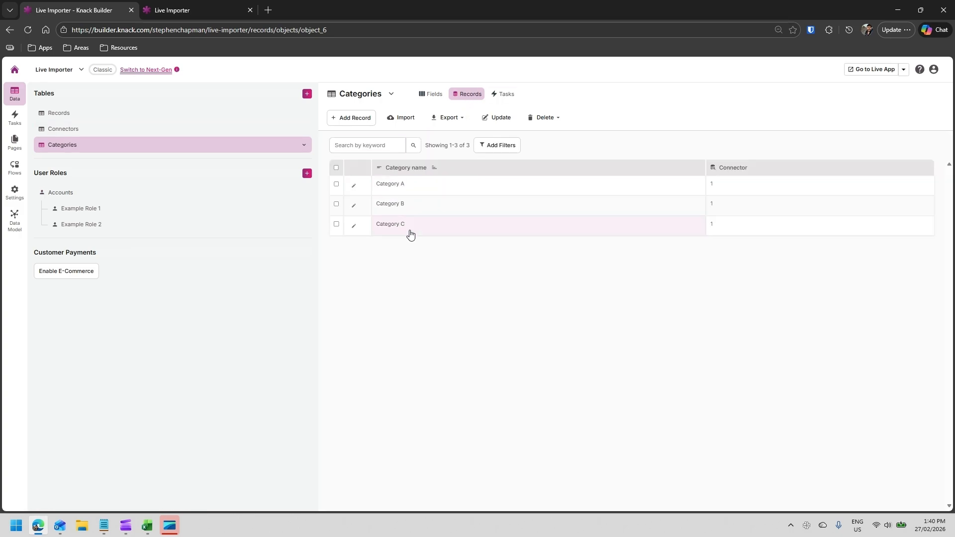
{"action": "key", "text": "alt+Tab"}
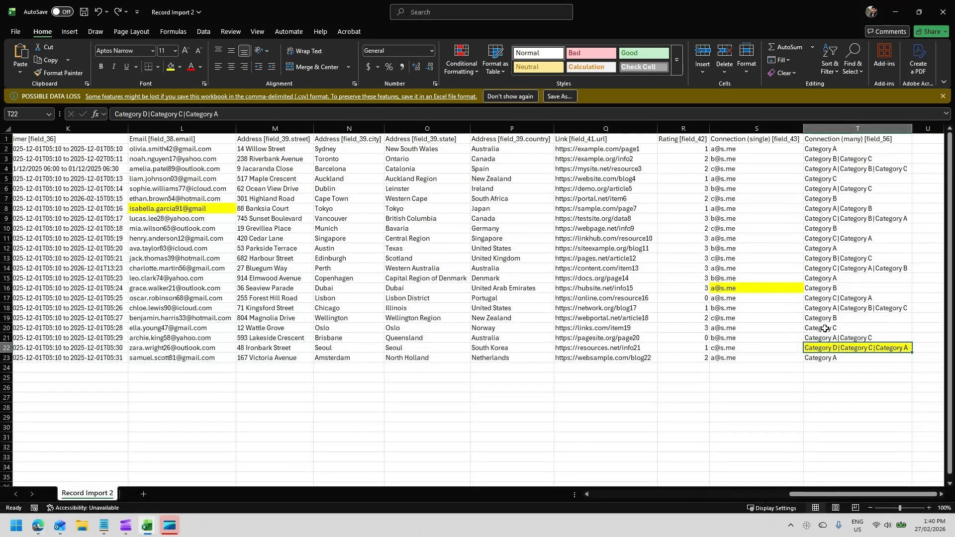
{"action": "double_click", "coordinate": [835, 348]}
{"action": "key", "text": "BackSpace"}
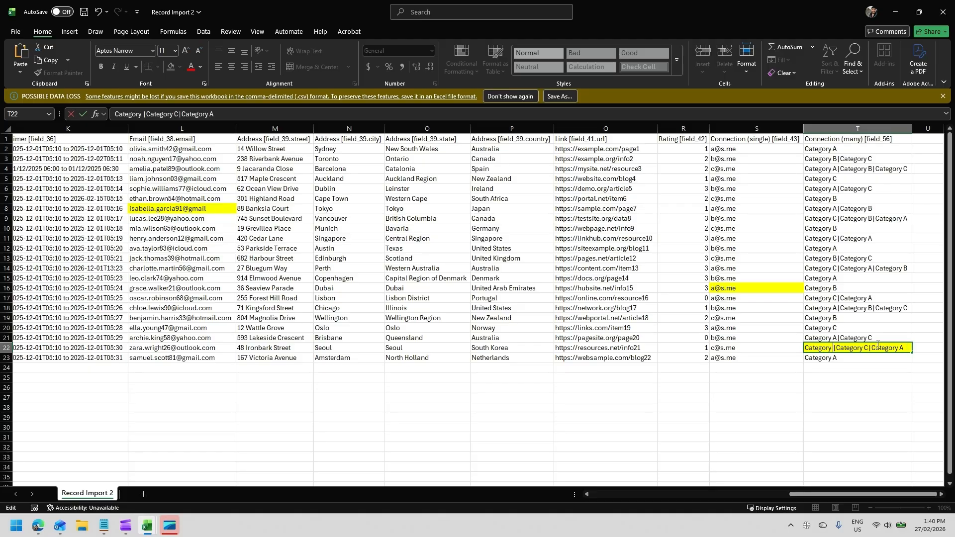
{"action": "type", "text": "B"}
{"action": "key", "text": "Return"}
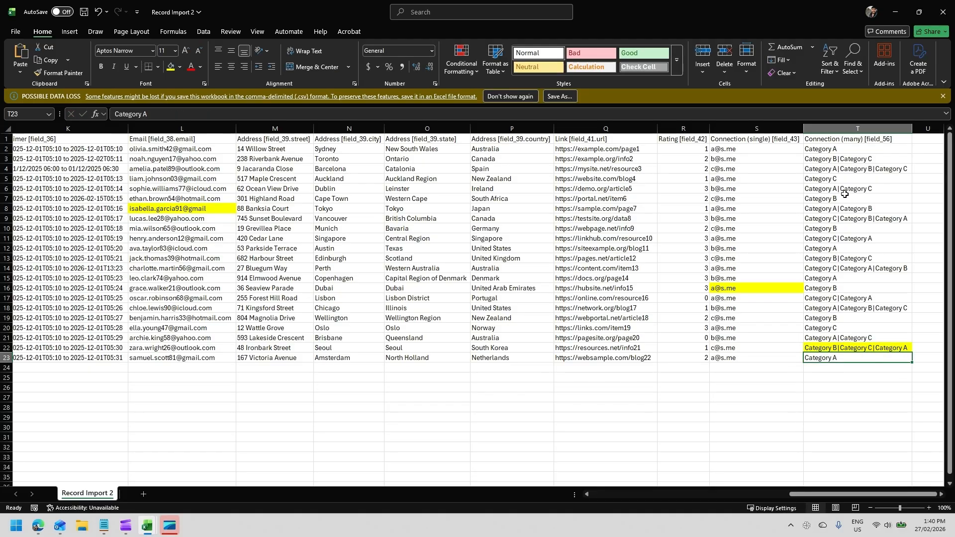
{"action": "left_click", "coordinate": [847, 209]}
{"action": "left_click_drag", "start_coordinate": [847, 209], "coordinate": [847, 220]}
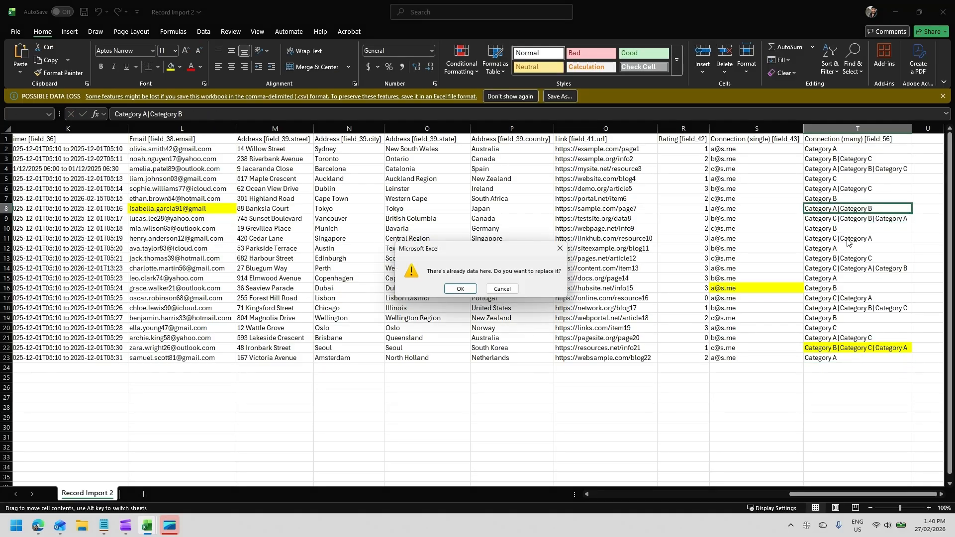
{"action": "key", "text": "Escape"}
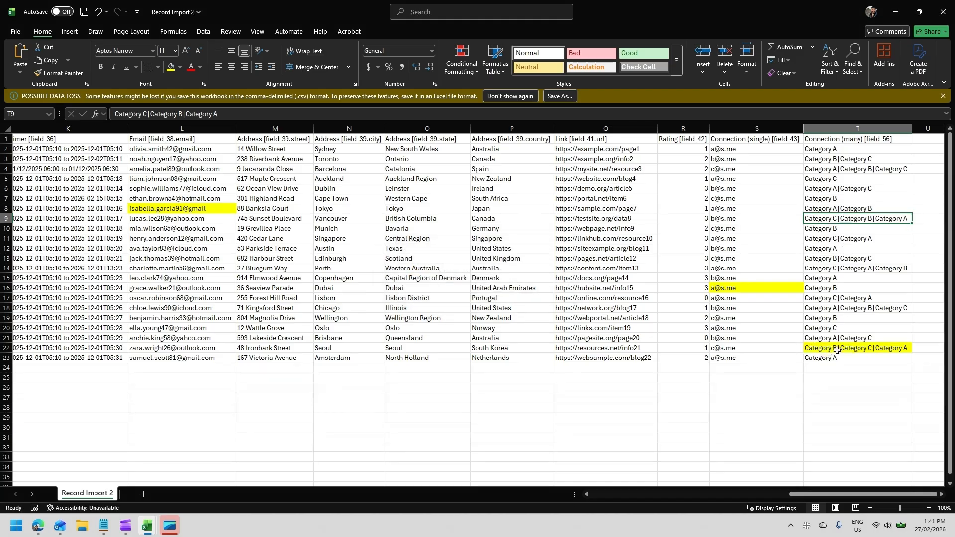
- Review the corrected Connection (many) and Multiple choice cells in the spreadsheet
{"action": "left_click", "coordinate": [885, 348]}
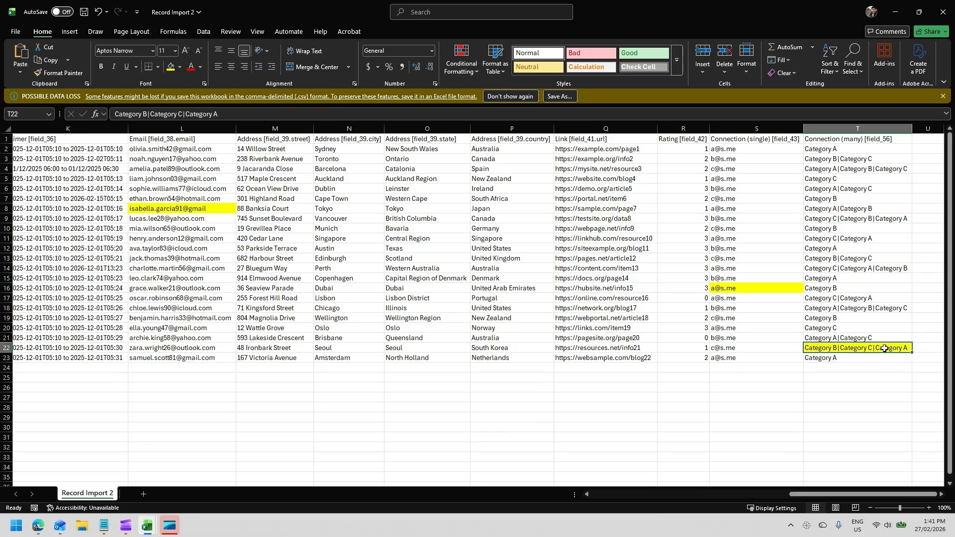
{"action": "left_click", "coordinate": [855, 140]}
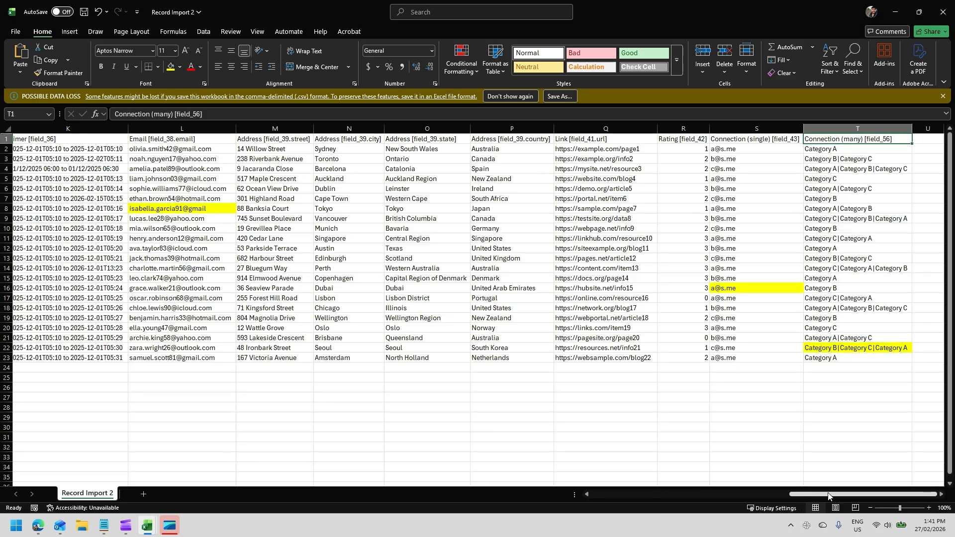
{"action": "scroll", "coordinate": [439, 153], "scroll_direction": "left", "scroll_amount": 8}
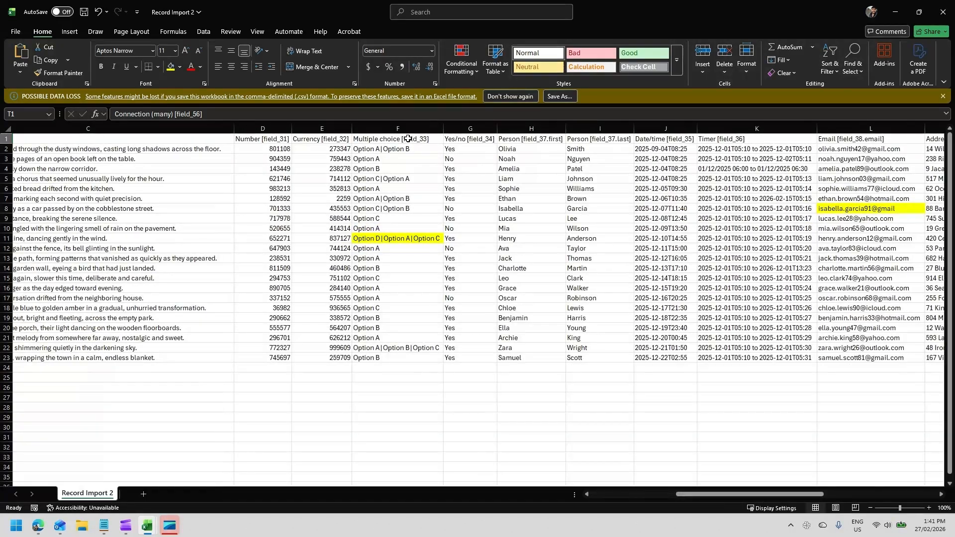
{"action": "left_click", "coordinate": [407, 140]}
{"action": "left_click", "coordinate": [392, 241]}
{"action": "left_click", "coordinate": [373, 261]}
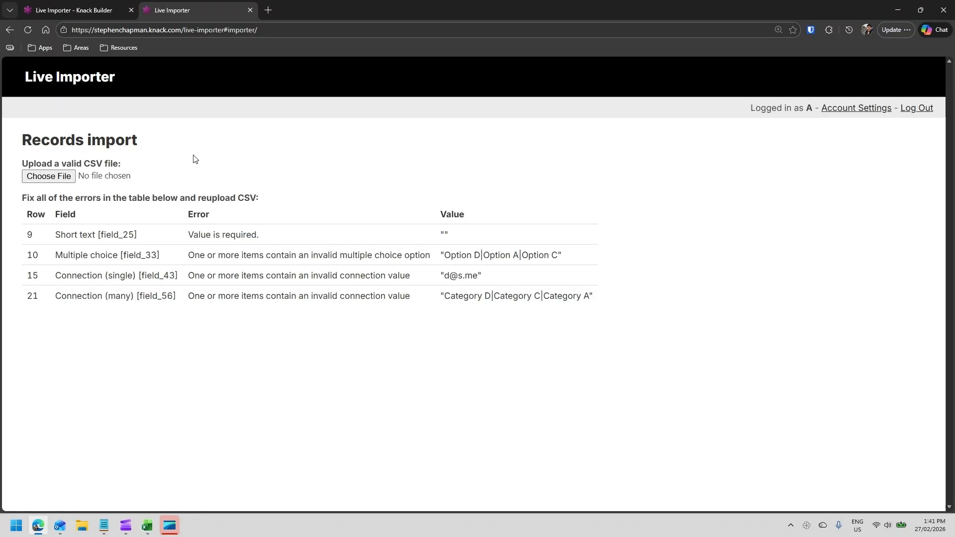
- Reupload the Record Import 2 CSV on the refreshed Records import page and import its 22 records
{"action": "left_click", "coordinate": [27, 31]}
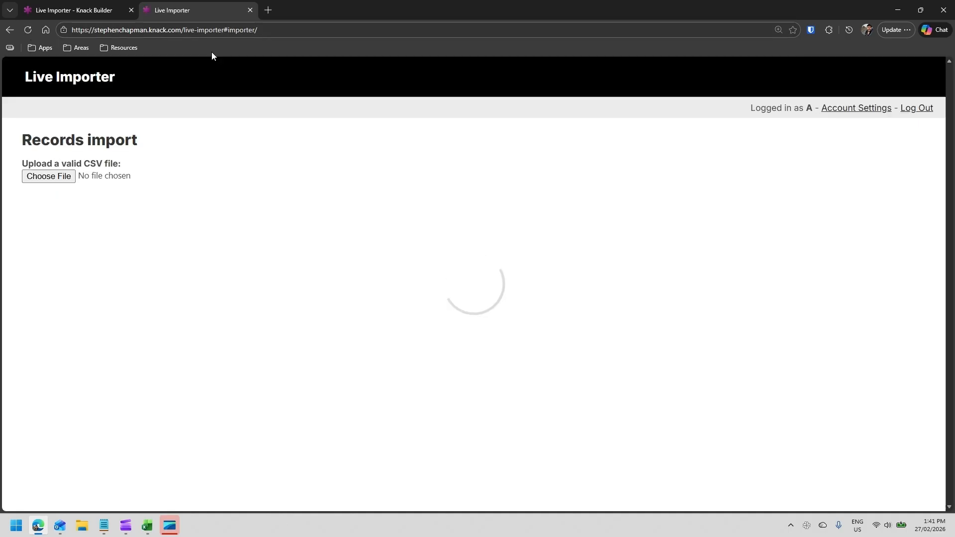
{"action": "left_click", "coordinate": [40, 178]}
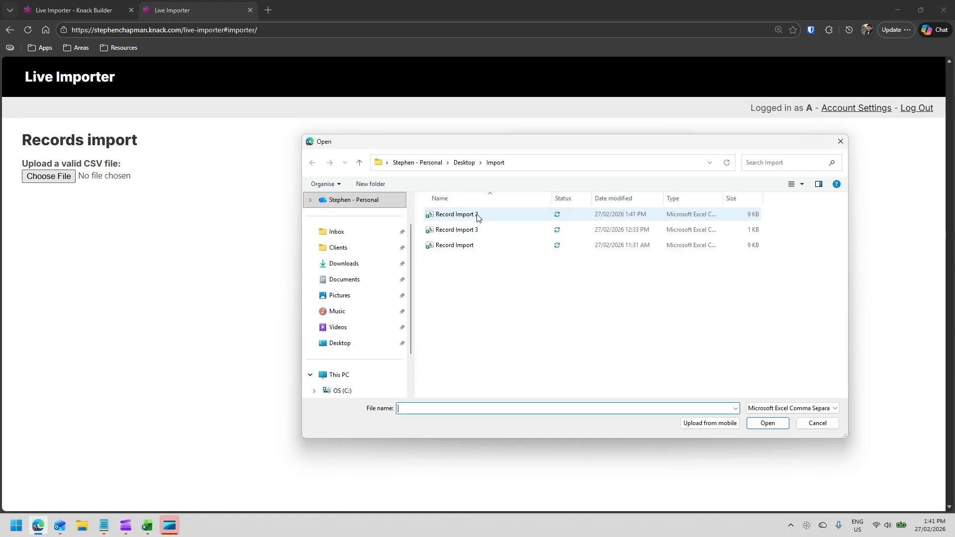
{"action": "double_click", "coordinate": [463, 215]}
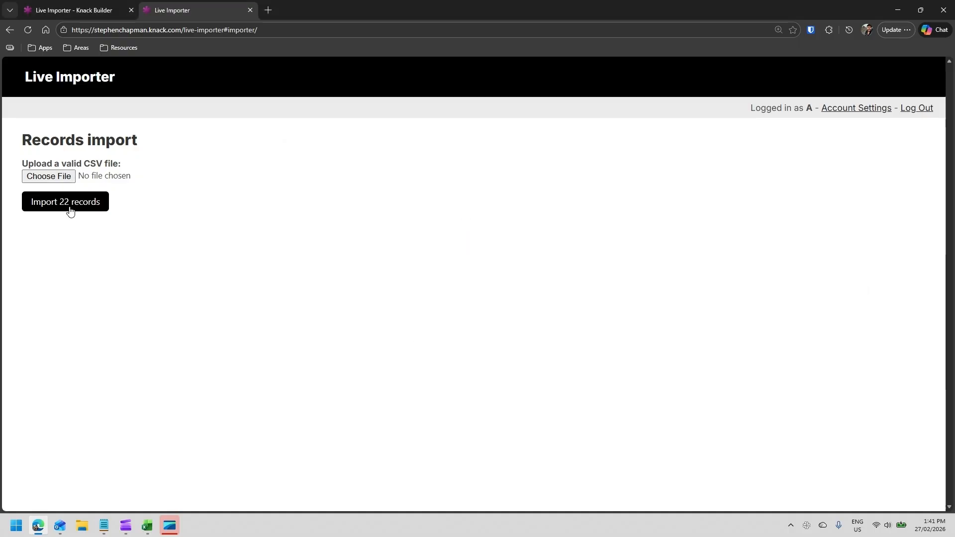
{"action": "left_click", "coordinate": [71, 211]}
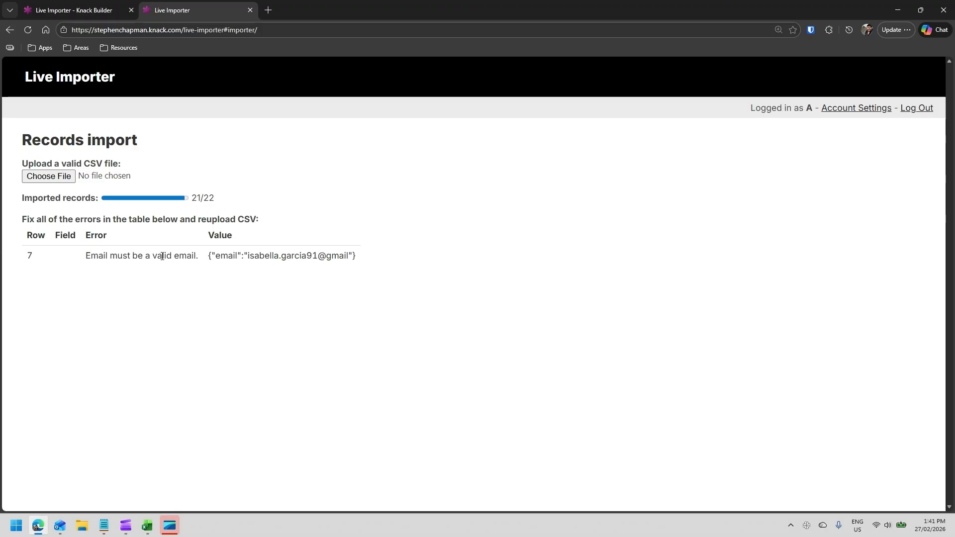
- Check the Records table in the builder, then return to the importer's error list
{"action": "left_click", "coordinate": [92, 9]}
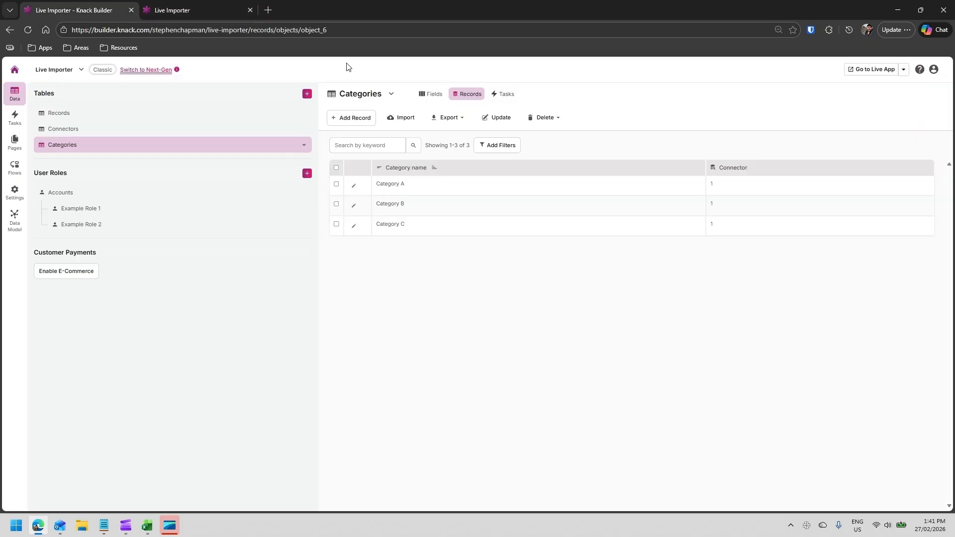
{"action": "left_click", "coordinate": [55, 114]}
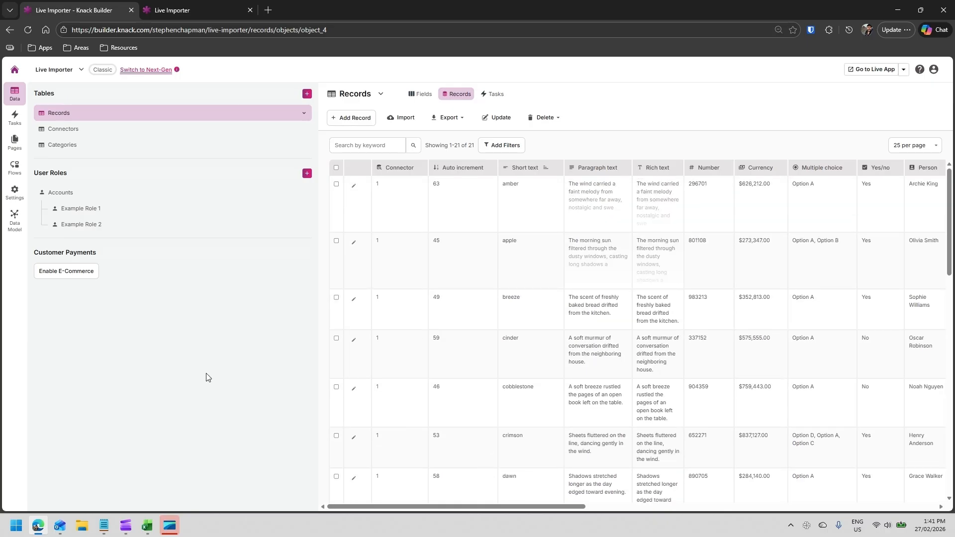
{"action": "left_click", "coordinate": [188, 10]}
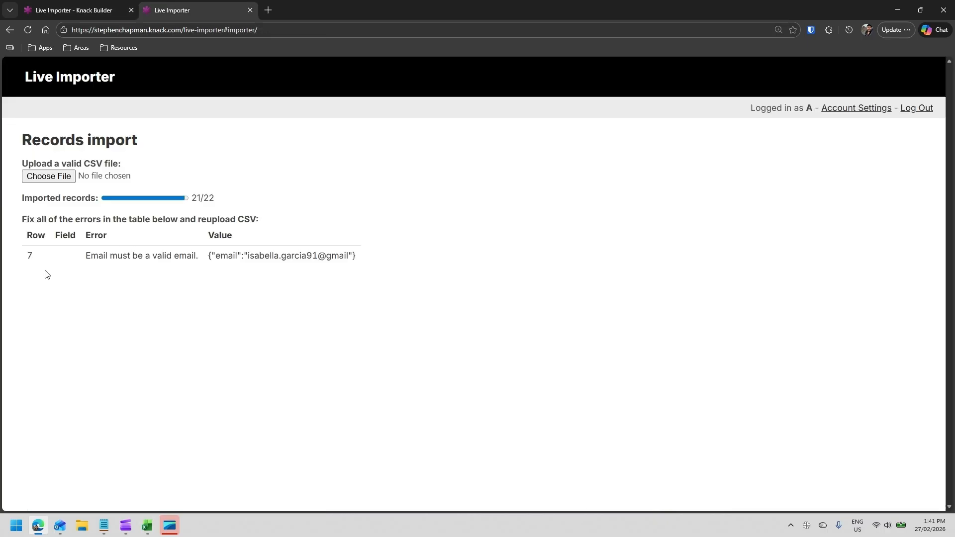
- In the Record Import 2 spreadsheet, delete the already-imported rows 2 through 7 above the invalid email row
{"action": "mouse_move", "coordinate": [147, 526]}
{"action": "left_click", "coordinate": [150, 486]}
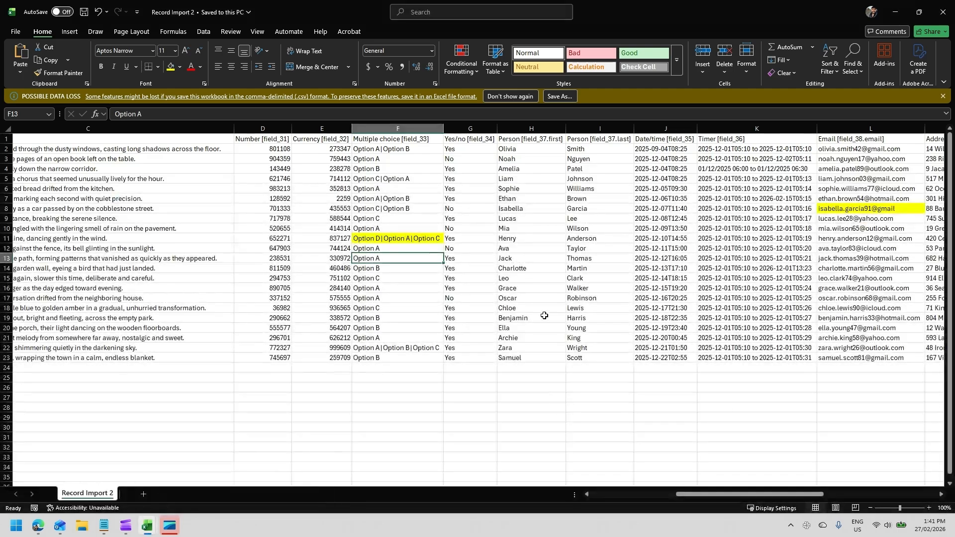
{"action": "left_click_drag", "start_coordinate": [771, 494], "coordinate": [799, 494]}
{"action": "left_click", "coordinate": [725, 208]}
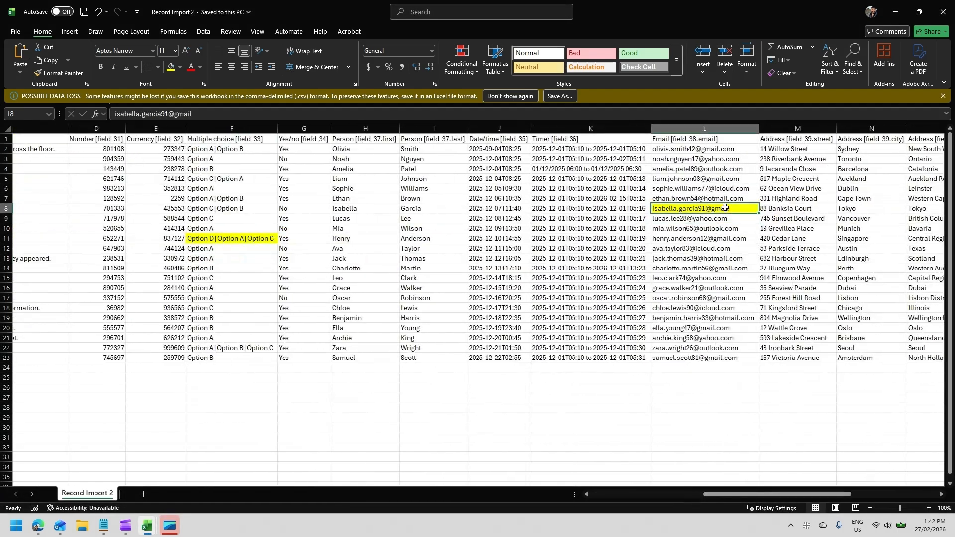
{"action": "left_click_drag", "start_coordinate": [6, 198], "coordinate": [6, 148]}
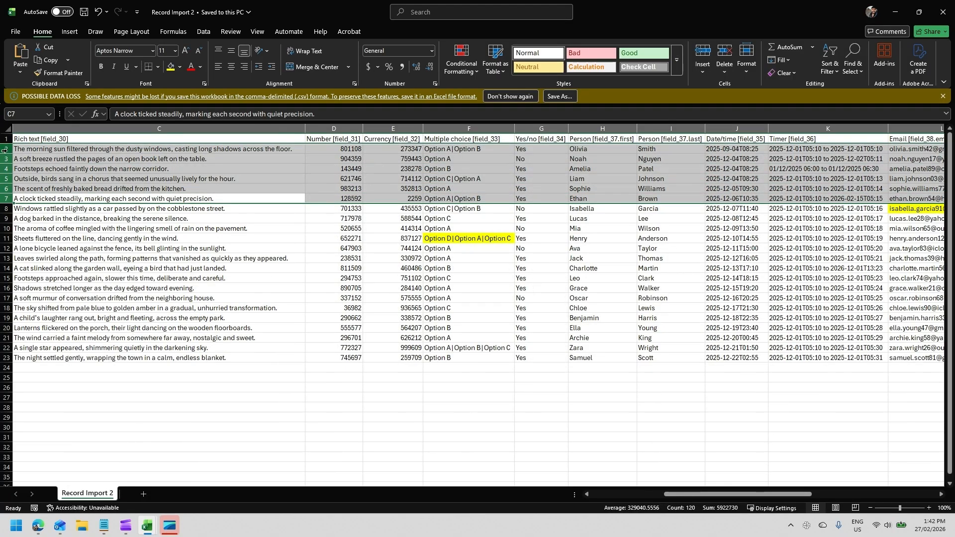
{"action": "right_click", "coordinate": [6, 149]}
{"action": "left_click", "coordinate": [52, 263]}
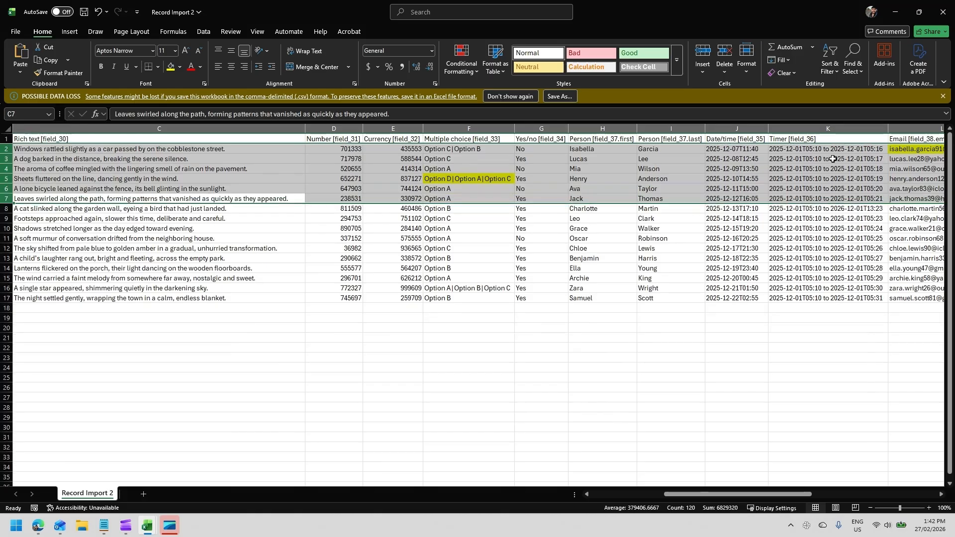
- Delete all rows below the invalid email record so only that record remains
{"action": "left_click", "coordinate": [915, 158]}
{"action": "scroll", "coordinate": [916, 158], "scroll_direction": "left", "scroll_amount": 3}
{"action": "left_click_drag", "start_coordinate": [7, 298], "coordinate": [7, 159]}
{"action": "right_click", "coordinate": [8, 160]}
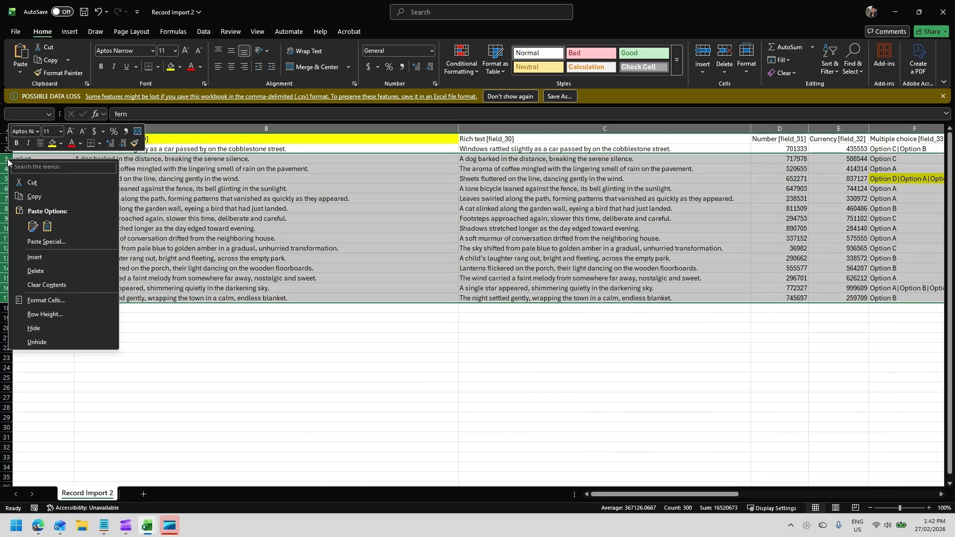
{"action": "left_click", "coordinate": [54, 272]}
- Complete the remaining record's email address by adding .com to its domain, and save the CSV
{"action": "left_click_drag", "start_coordinate": [613, 500], "coordinate": [760, 499]}
{"action": "left_click", "coordinate": [642, 247]}
{"action": "left_click", "coordinate": [746, 149]}
{"action": "double_click", "coordinate": [775, 149]}
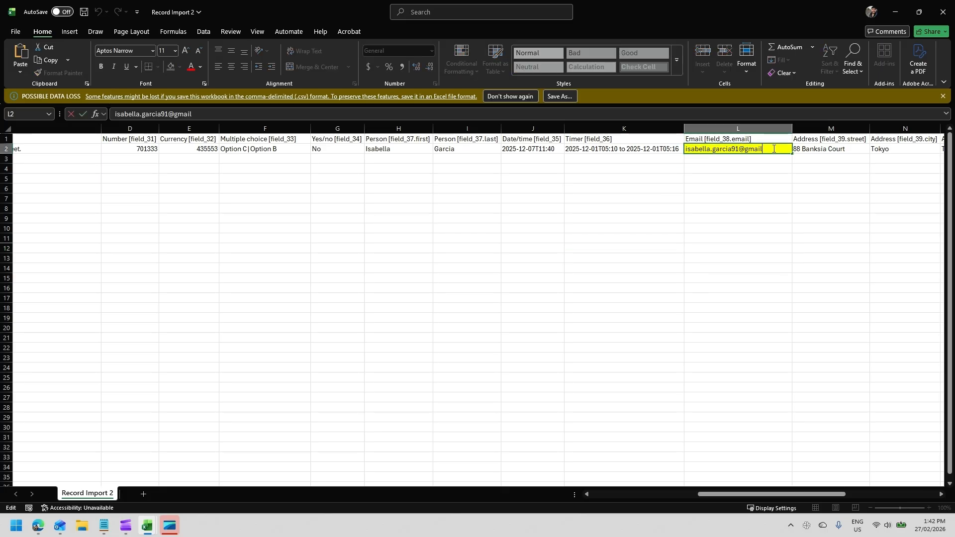
{"action": "type", "text": "m"}
{"action": "key", "text": "Return"}
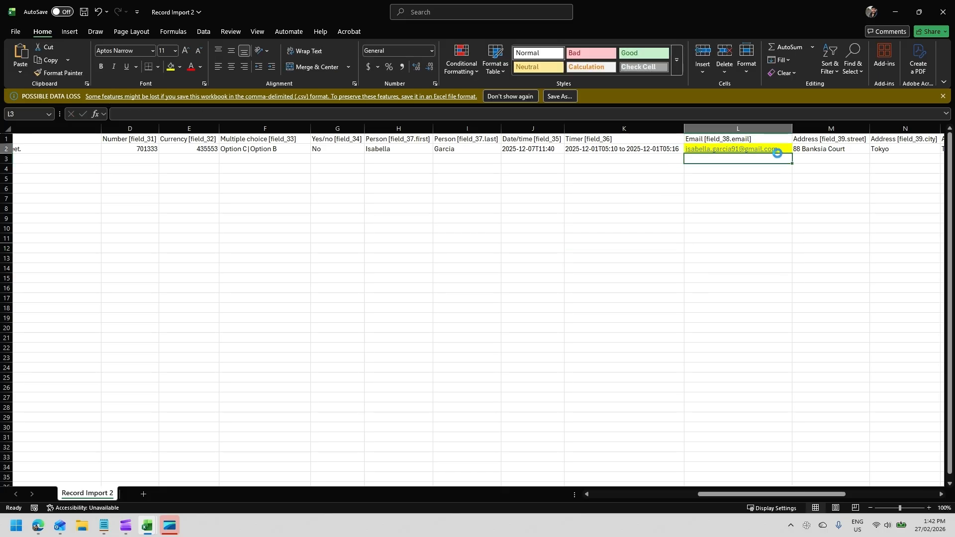
{"action": "left_click", "coordinate": [778, 151]}
{"action": "key", "text": "ctrl+s"}
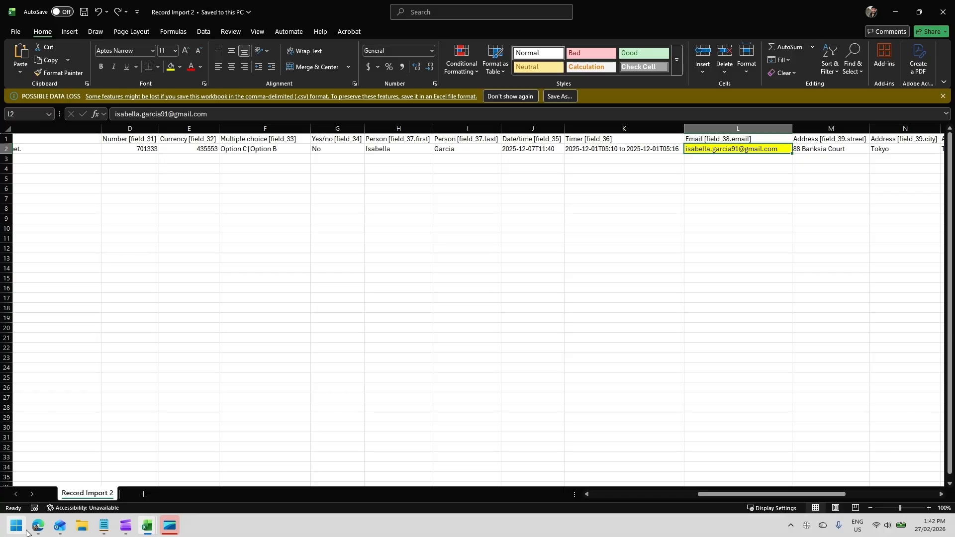
- Reupload the corrected Record Import 2 CSV in the importer and import its 1 record
{"action": "left_click", "coordinate": [38, 526]}
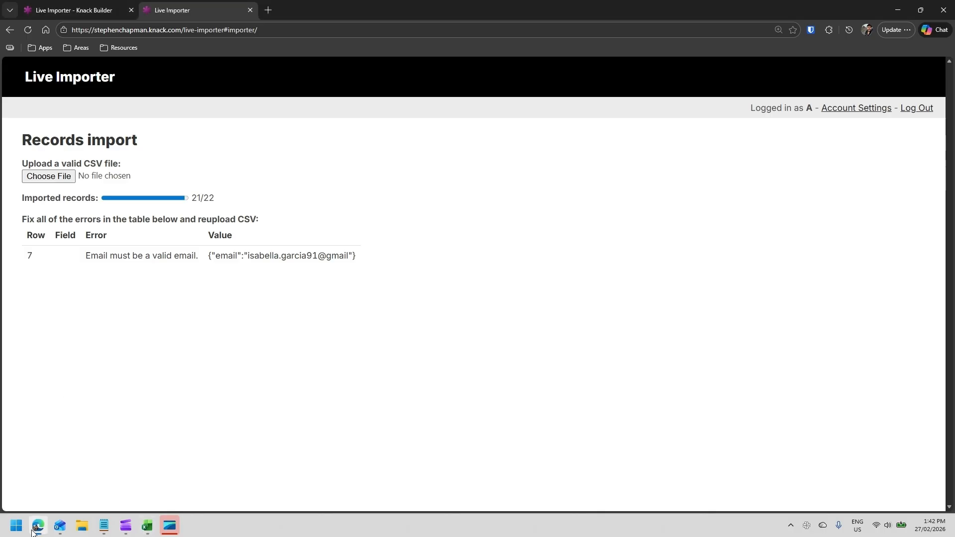
{"action": "left_click", "coordinate": [66, 183]}
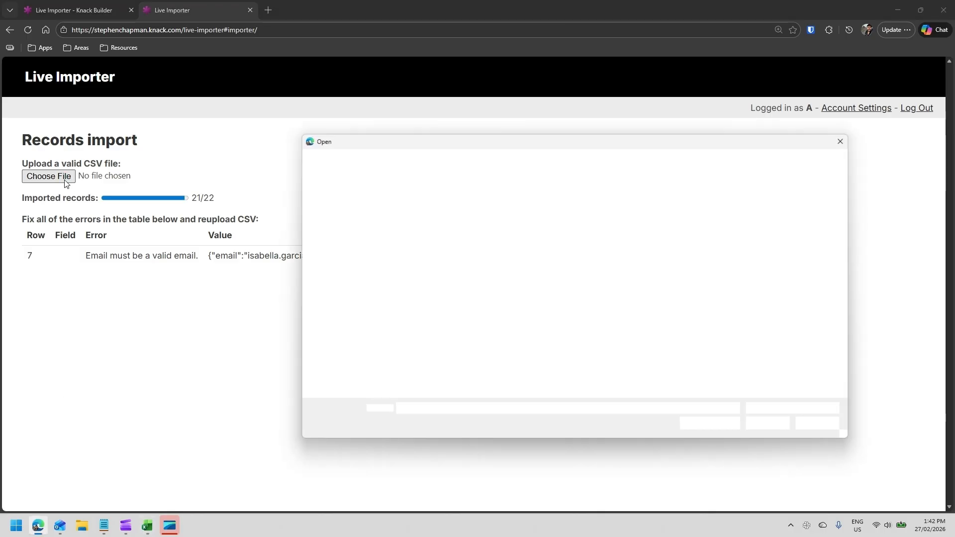
{"action": "double_click", "coordinate": [486, 219]}
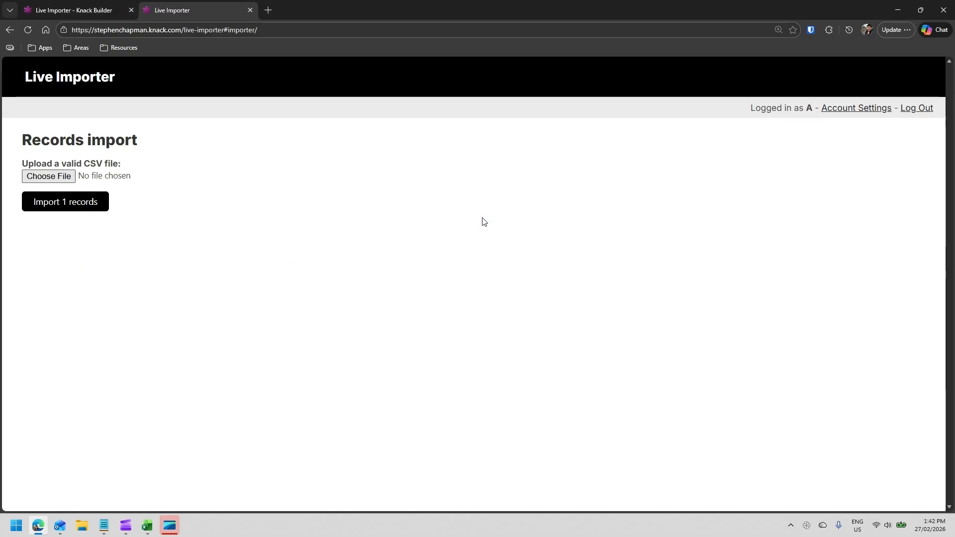
{"action": "left_click", "coordinate": [79, 208]}
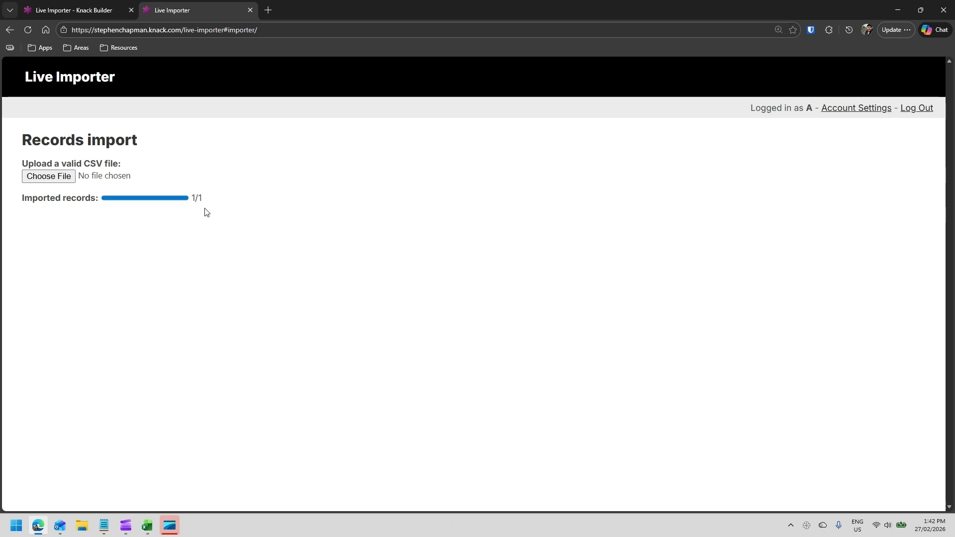
- Refresh the Records table in the builder and sort it by Auto increment, descending
{"action": "key", "text": "ctrl+shift+Tab"}
{"action": "left_click", "coordinate": [421, 95]}
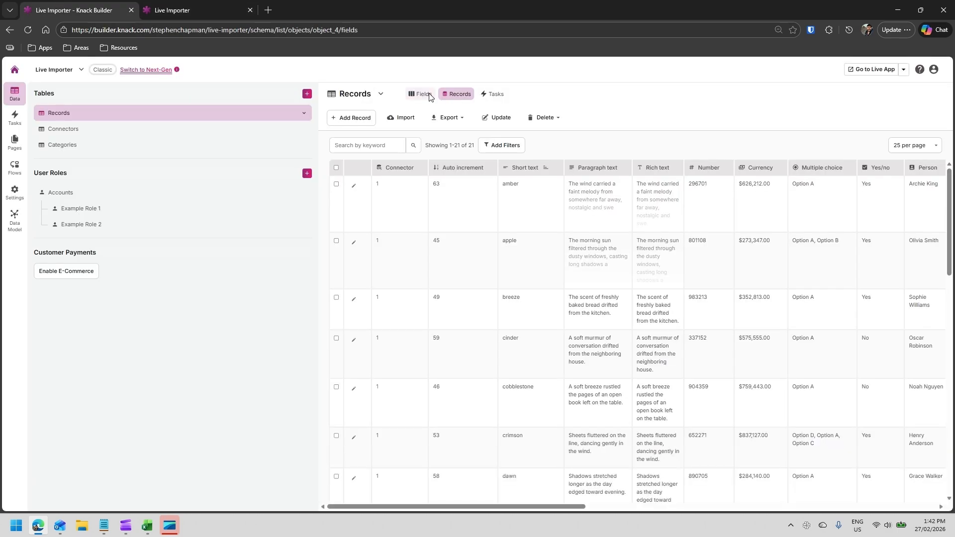
{"action": "left_click", "coordinate": [457, 94]}
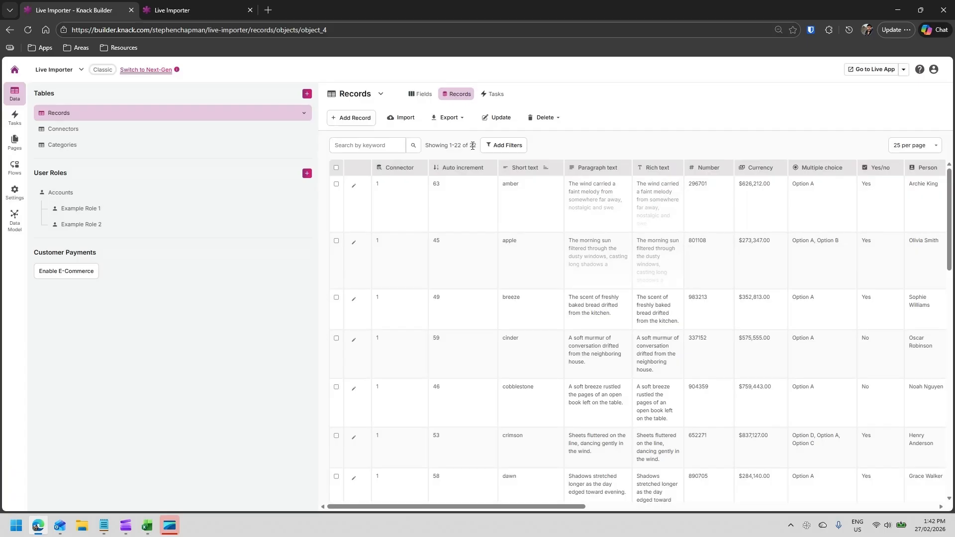
{"action": "double_click", "coordinate": [471, 145]}
{"action": "left_click", "coordinate": [575, 146]}
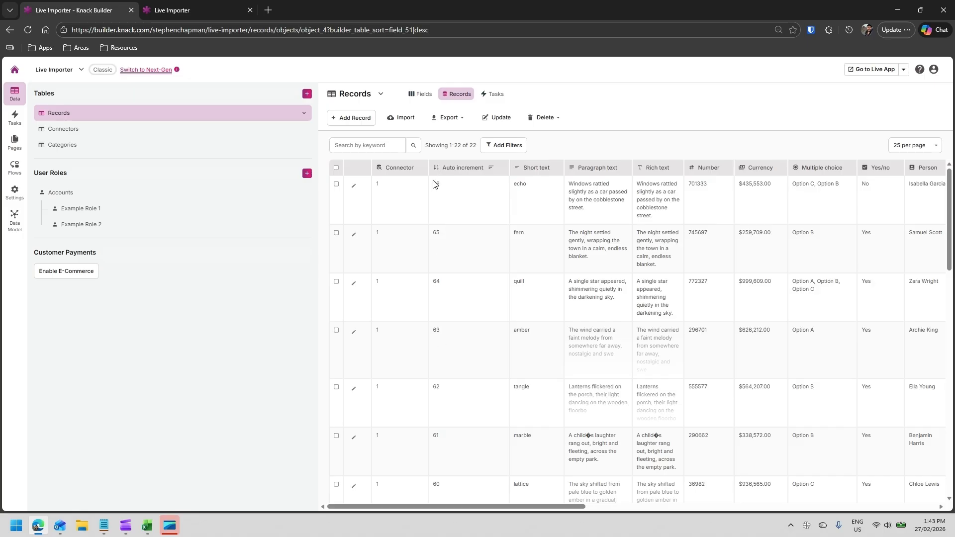
- Review the ID and Short text columns of the Record Import 3 spreadsheet
{"action": "left_click", "coordinate": [147, 526]}
{"action": "left_click", "coordinate": [258, 467]}
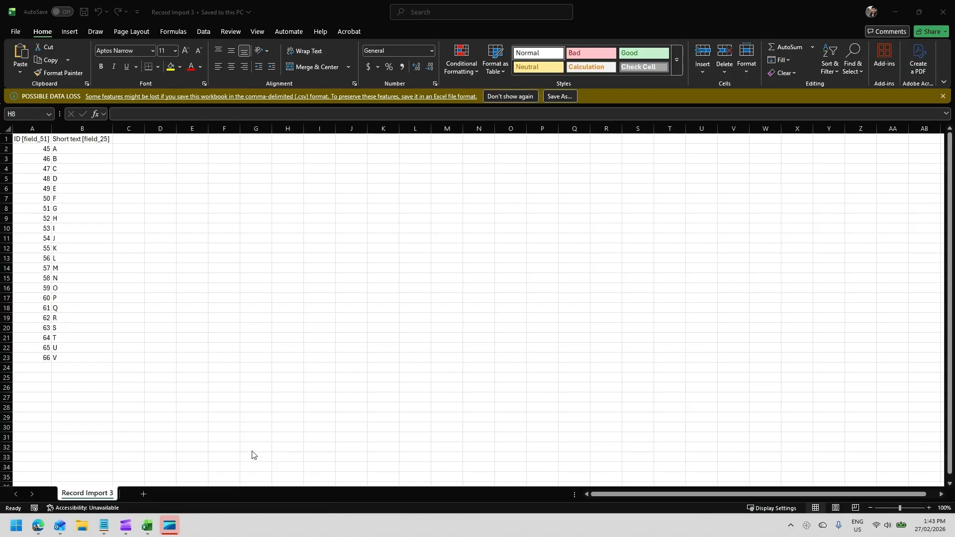
{"action": "left_click", "coordinate": [34, 151]}
{"action": "left_click_drag", "start_coordinate": [35, 147], "coordinate": [43, 358]}
{"action": "left_click", "coordinate": [43, 358]}
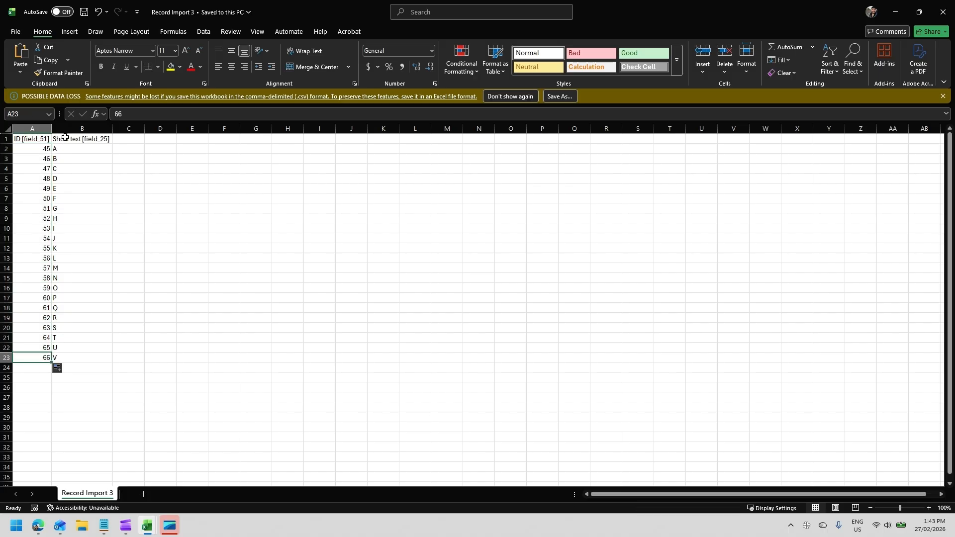
{"action": "left_click", "coordinate": [64, 149]}
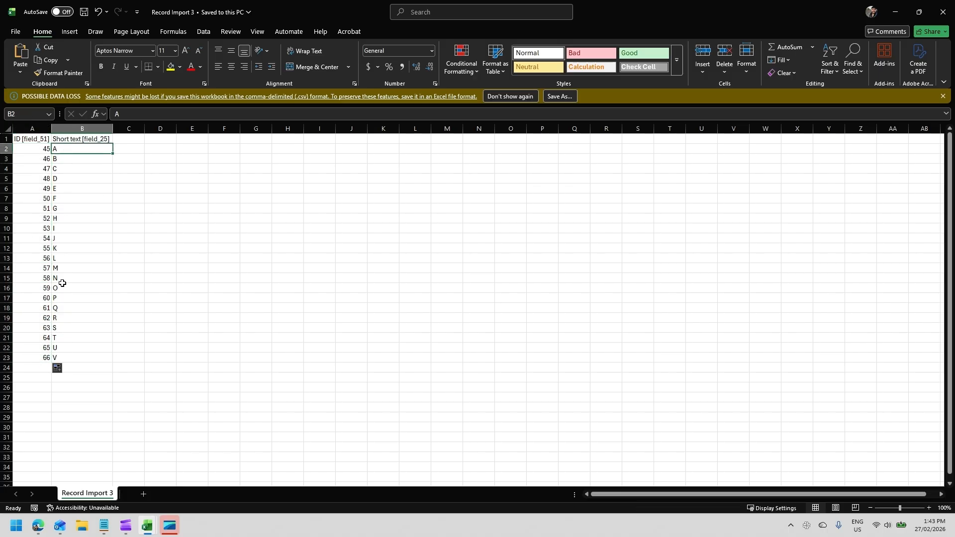
{"action": "left_click", "coordinate": [66, 357]}
{"action": "left_click", "coordinate": [154, 150]}
- Upload the Record Import 3 CSV in the importer and import its 22 records
{"action": "left_click", "coordinate": [100, 152]}
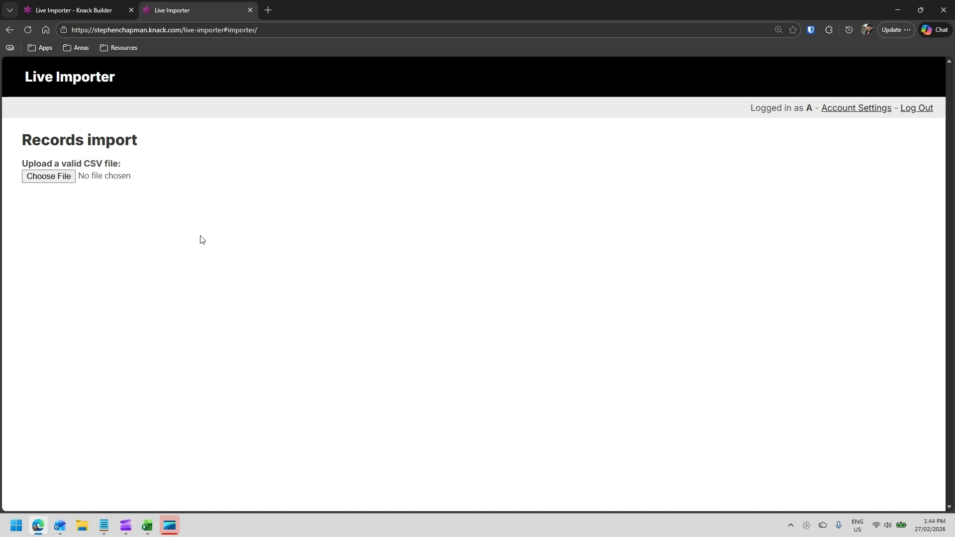
{"action": "left_click", "coordinate": [50, 177]}
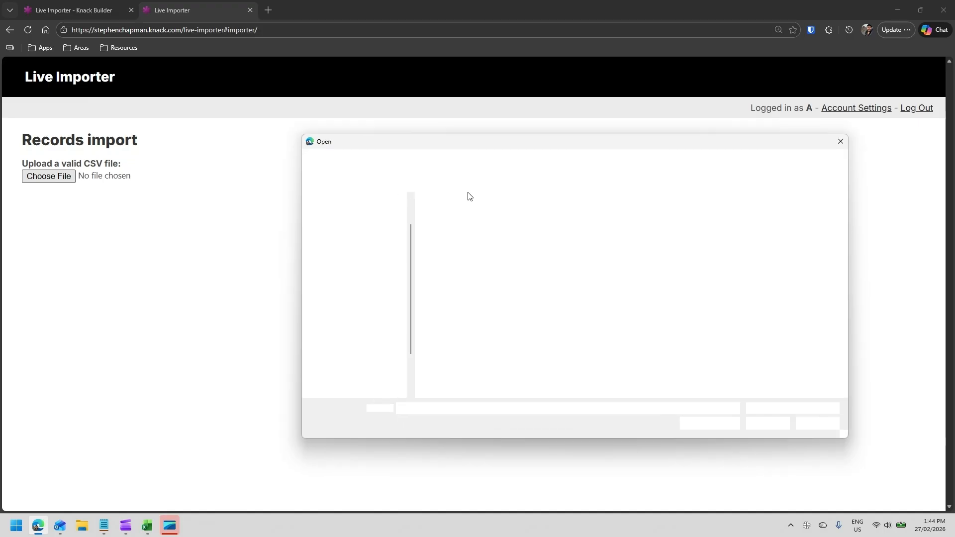
{"action": "double_click", "coordinate": [470, 232]}
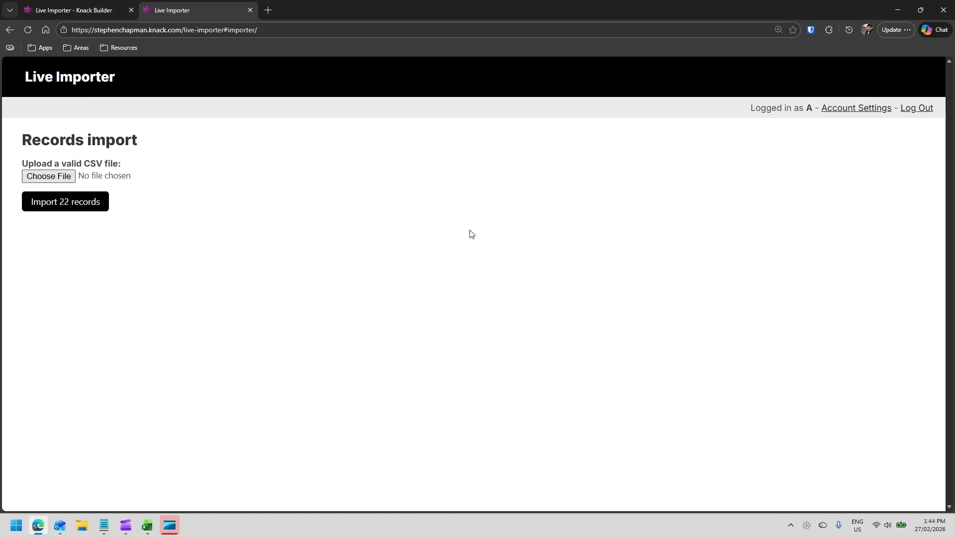
{"action": "left_click", "coordinate": [74, 208]}
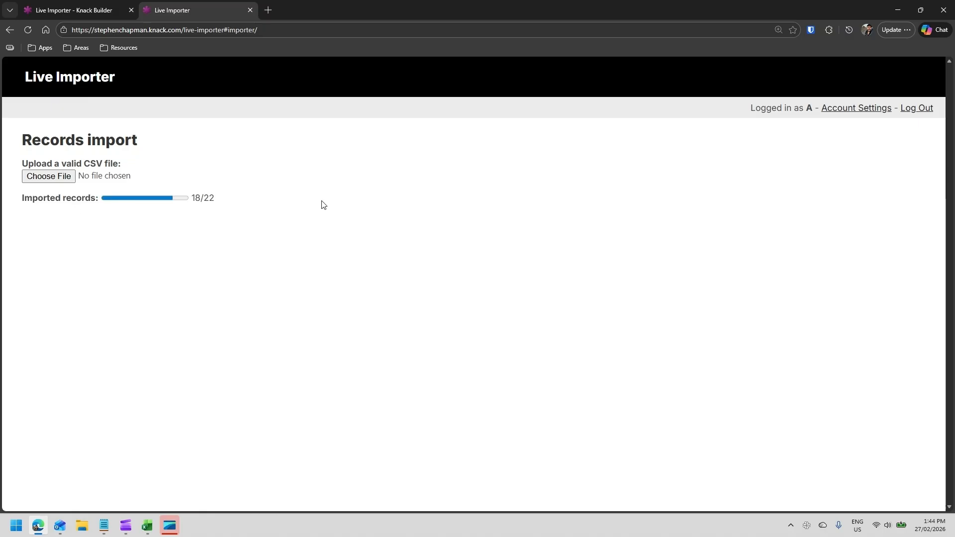
- Scroll through the Records table in the builder to check the updated Short text values
{"action": "left_click", "coordinate": [49, 6]}
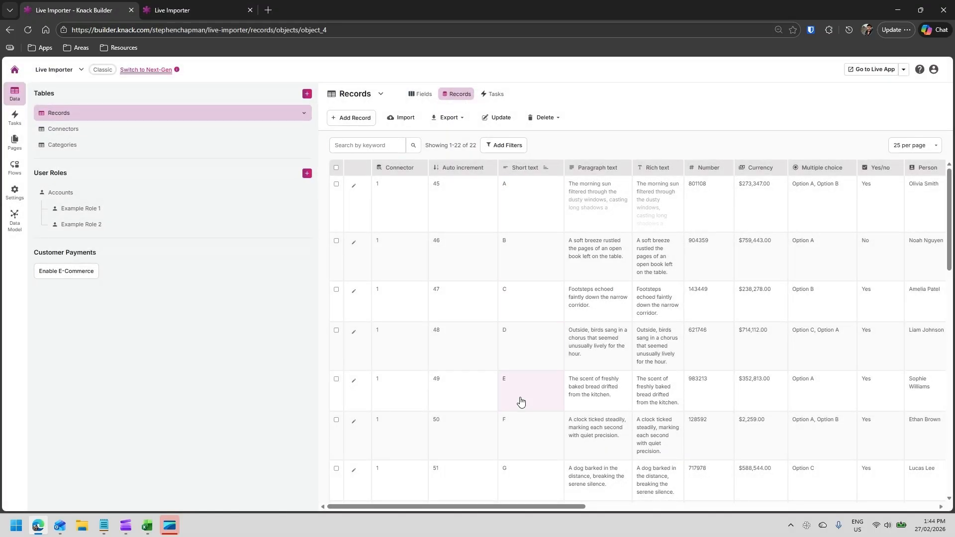
{"action": "scroll", "coordinate": [519, 400], "scroll_direction": "down", "scroll_amount": 15}
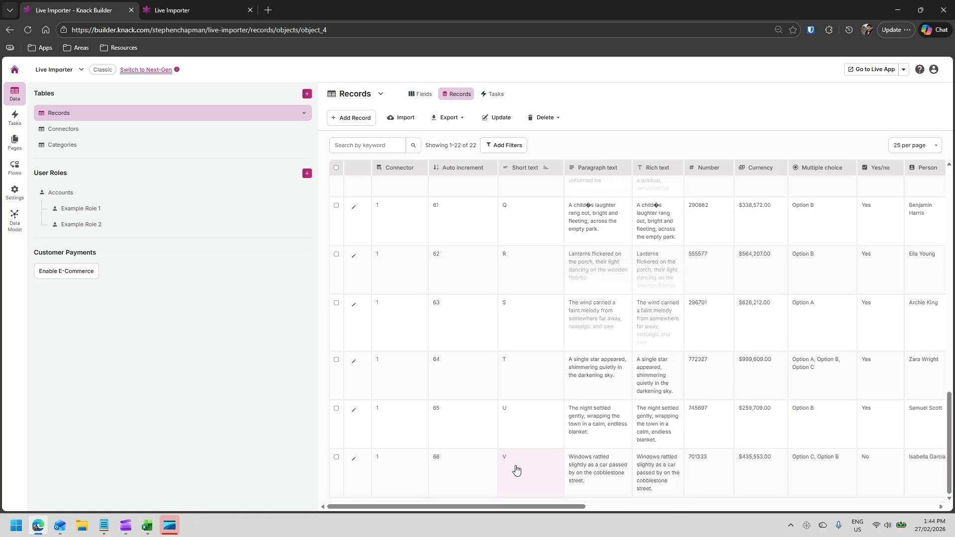
{"action": "scroll", "coordinate": [517, 470], "scroll_direction": "up", "scroll_amount": 15}
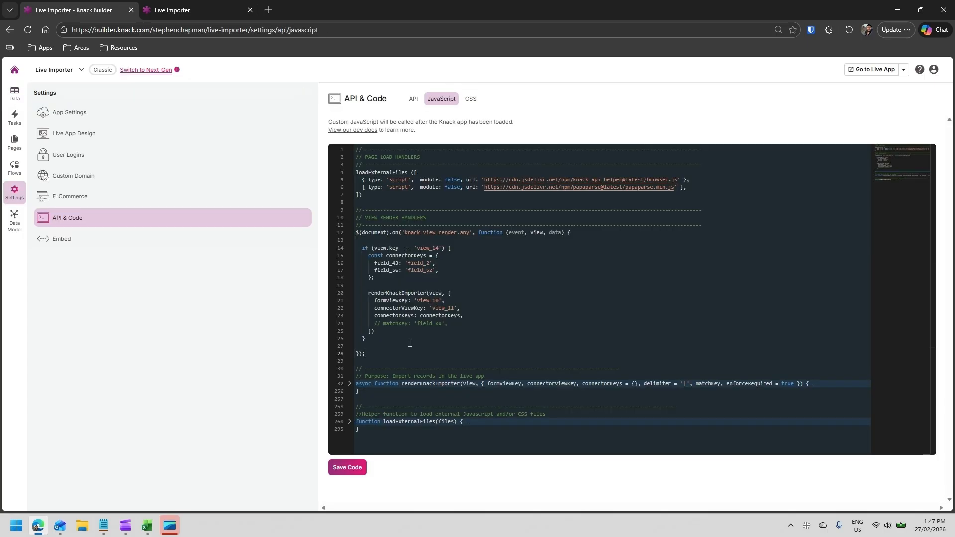
- Examine the renderKnackImporter call and its formViewKey, connectorViewKey and connectorKeys settings in the custom JavaScript
{"action": "left_click", "coordinate": [423, 385]}
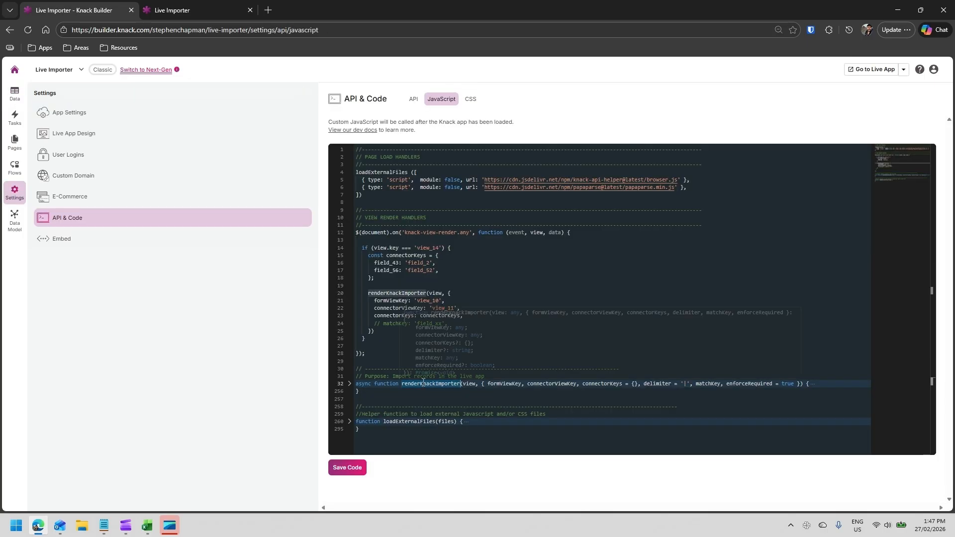
{"action": "left_click", "coordinate": [396, 256]}
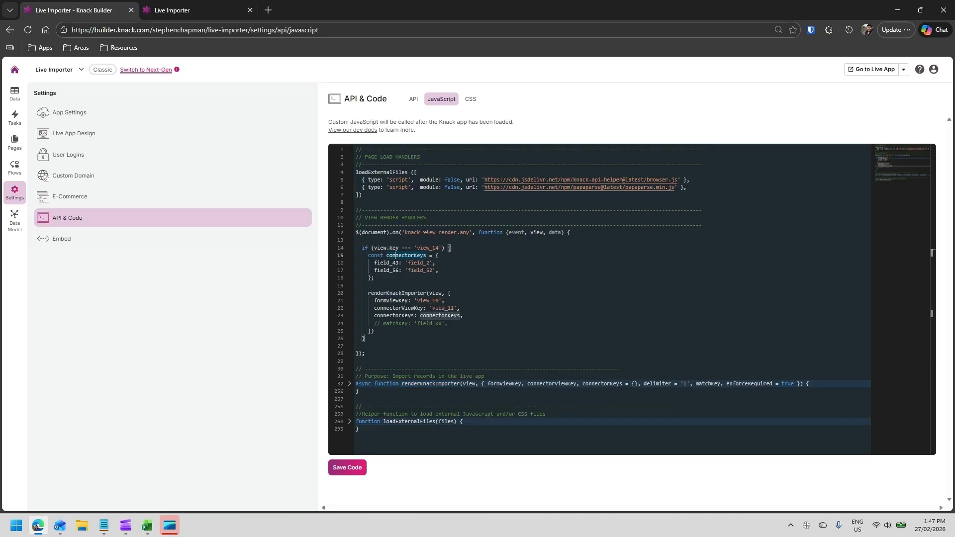
{"action": "double_click", "coordinate": [424, 249]}
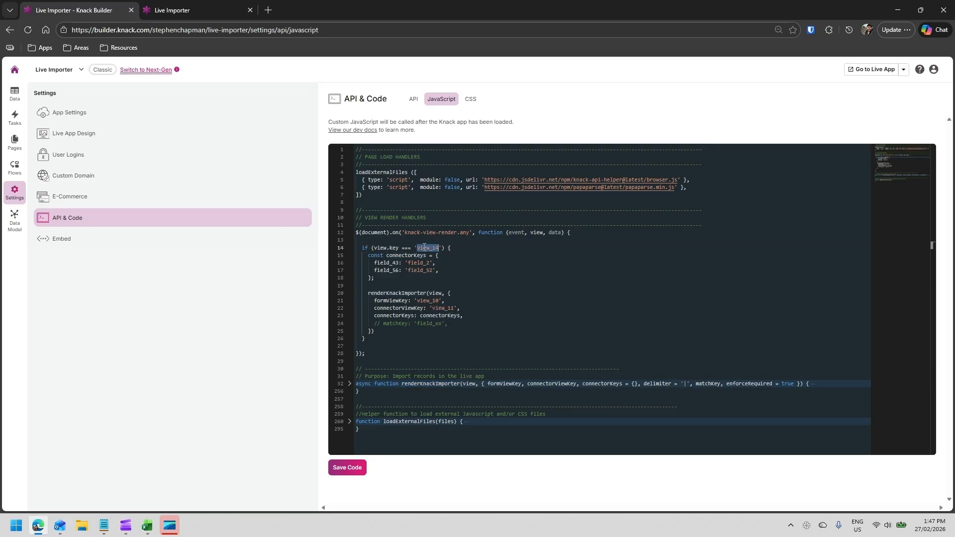
{"action": "double_click", "coordinate": [391, 293]}
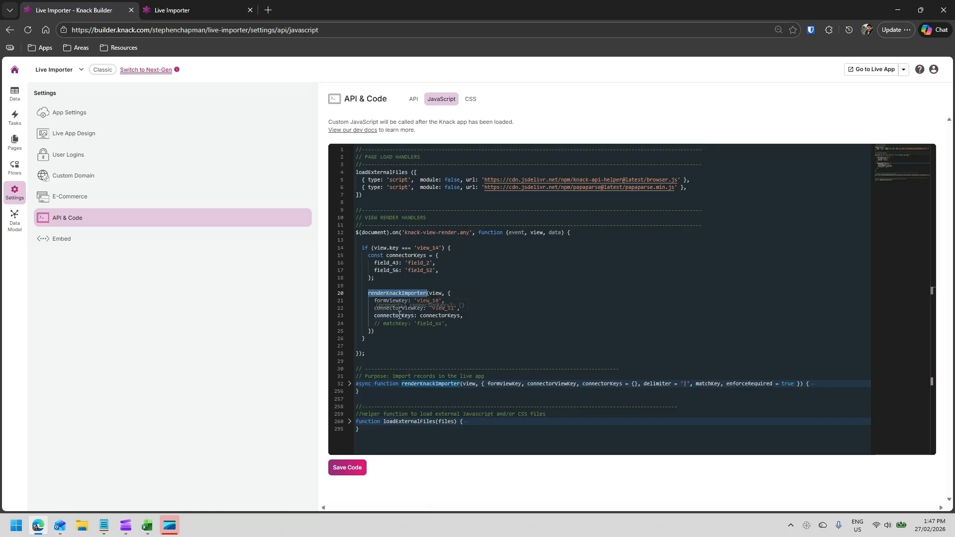
{"action": "left_click", "coordinate": [394, 300]}
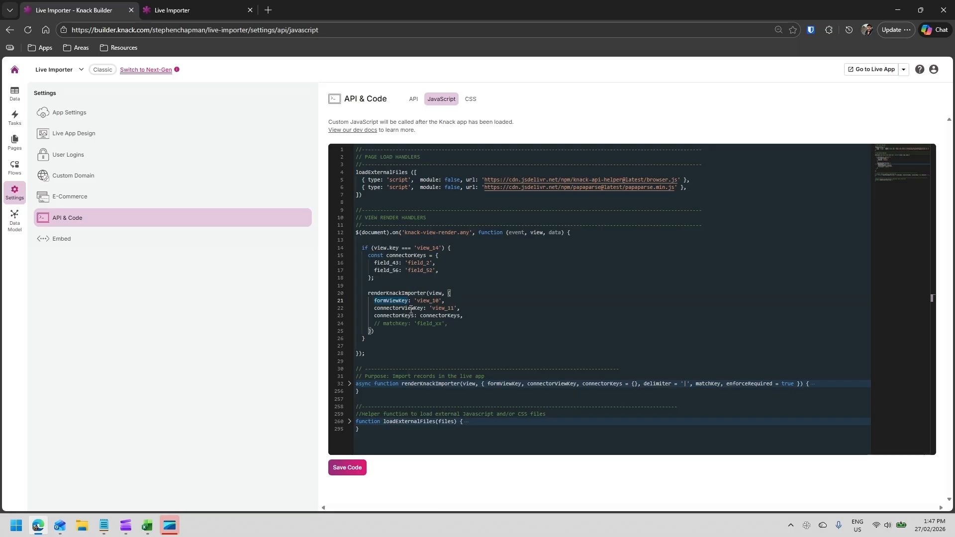
{"action": "double_click", "coordinate": [411, 308]}
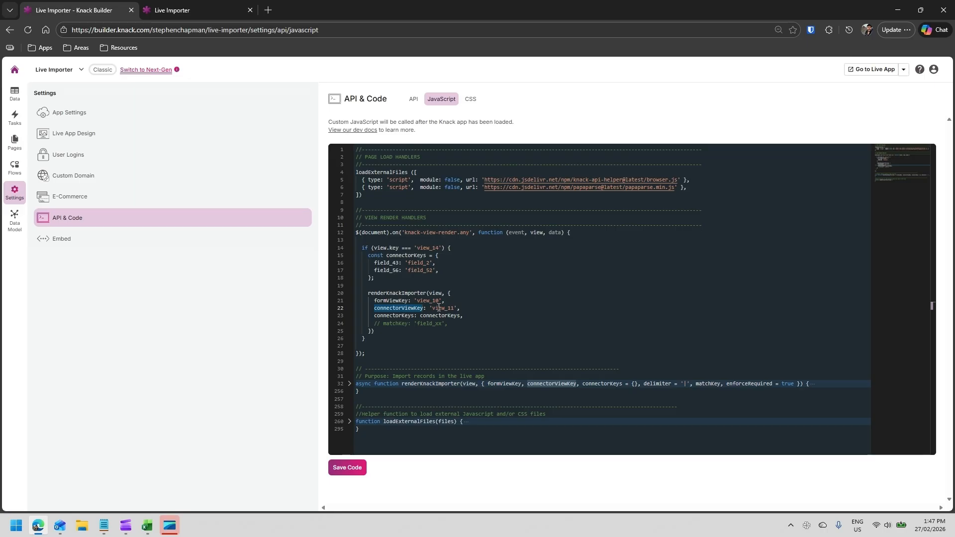
{"action": "left_click", "coordinate": [439, 309]}
{"action": "left_click", "coordinate": [393, 316]}
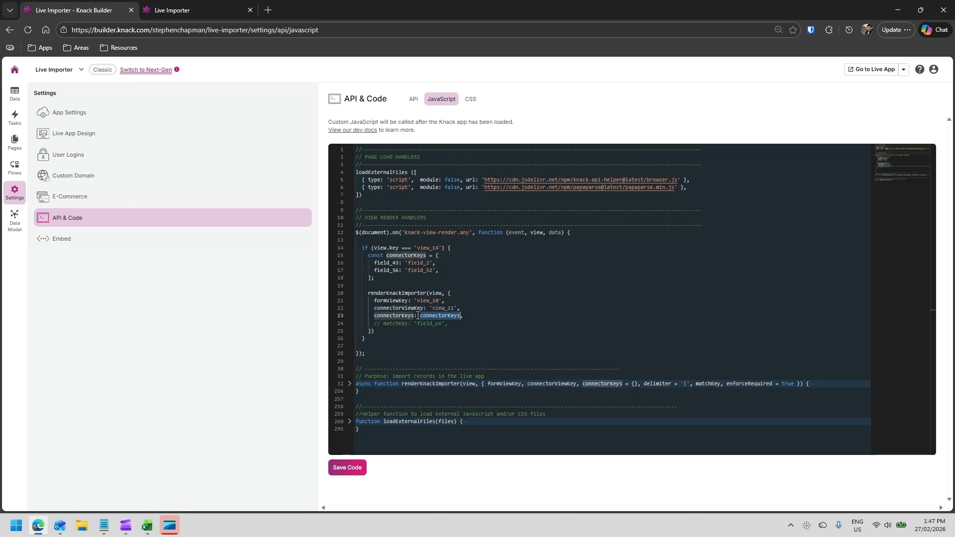
- Uncomment the matchKey: 'field_xx' line in the renderKnackImporter call
{"action": "double_click", "coordinate": [393, 316]}
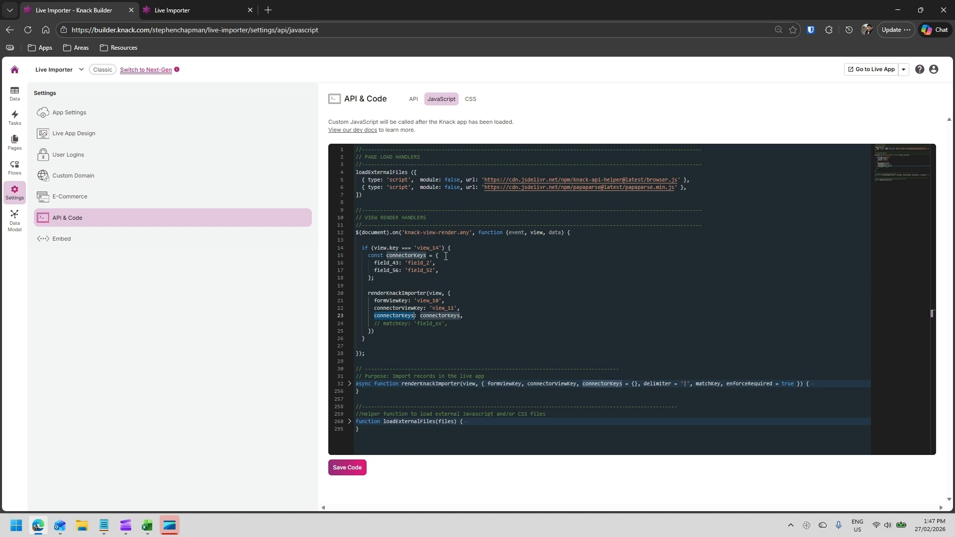
{"action": "left_click", "coordinate": [466, 312]}
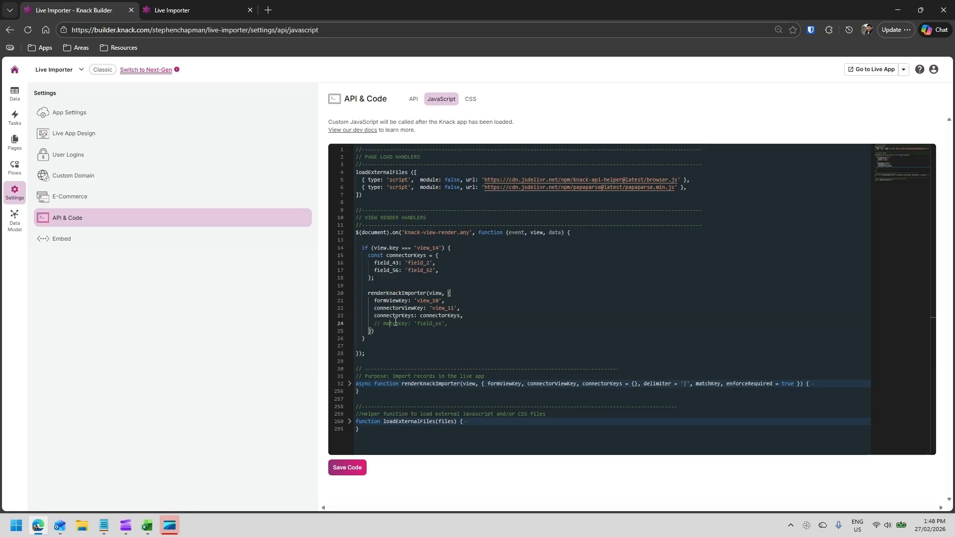
{"action": "key", "text": "ctrl+slash"}
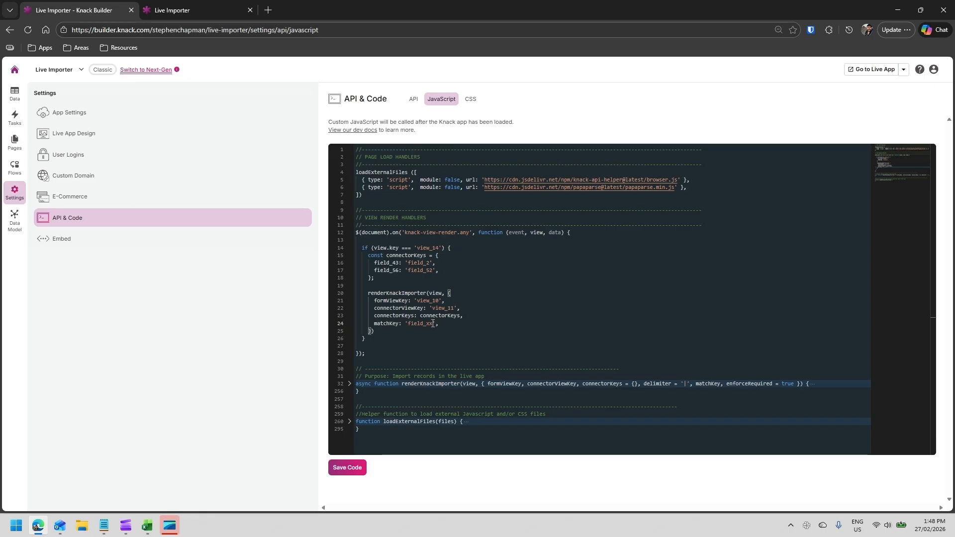
- Change the importer's formViewKey value to 'view_13'
{"action": "double_click", "coordinate": [428, 324]}
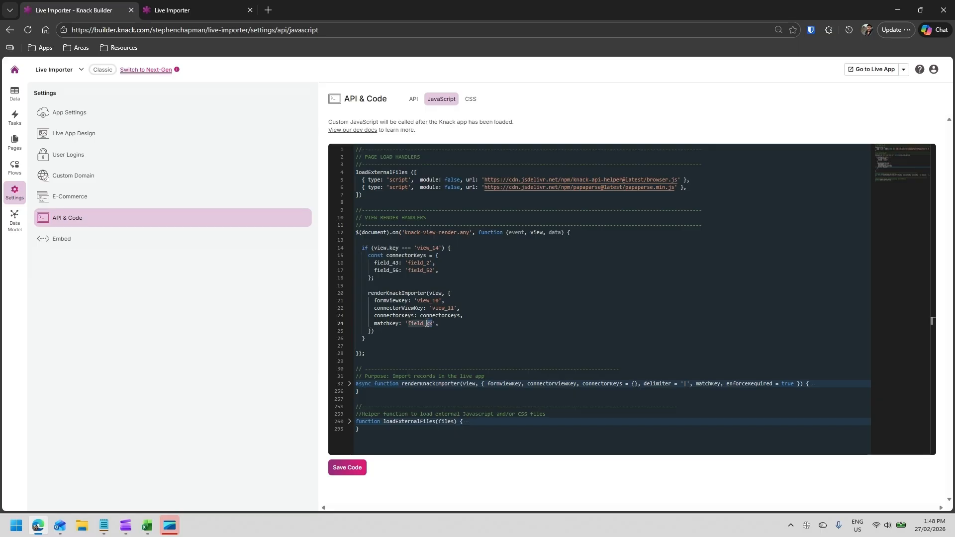
{"action": "double_click", "coordinate": [387, 301]}
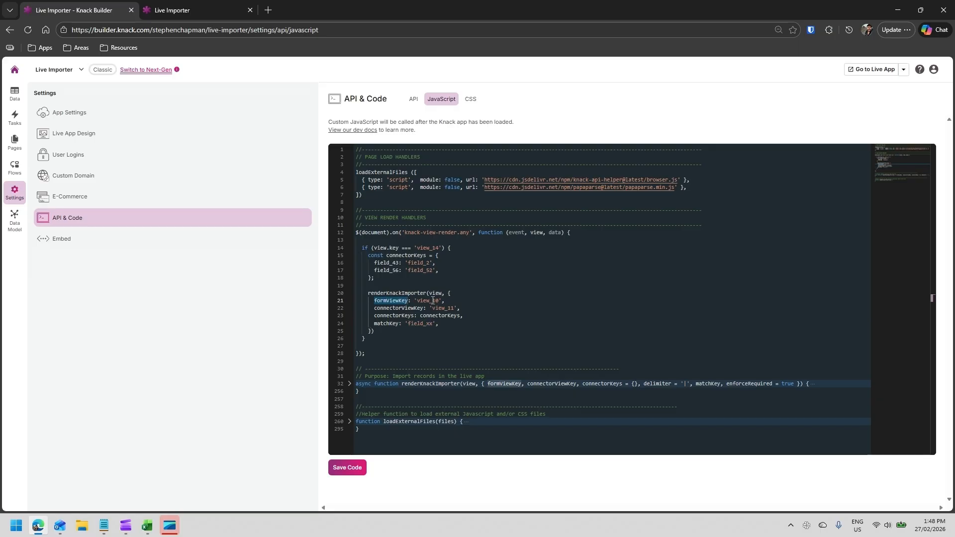
{"action": "left_click", "coordinate": [435, 300]}
{"action": "key", "text": "Delete"}
{"action": "type", "text": "3"}
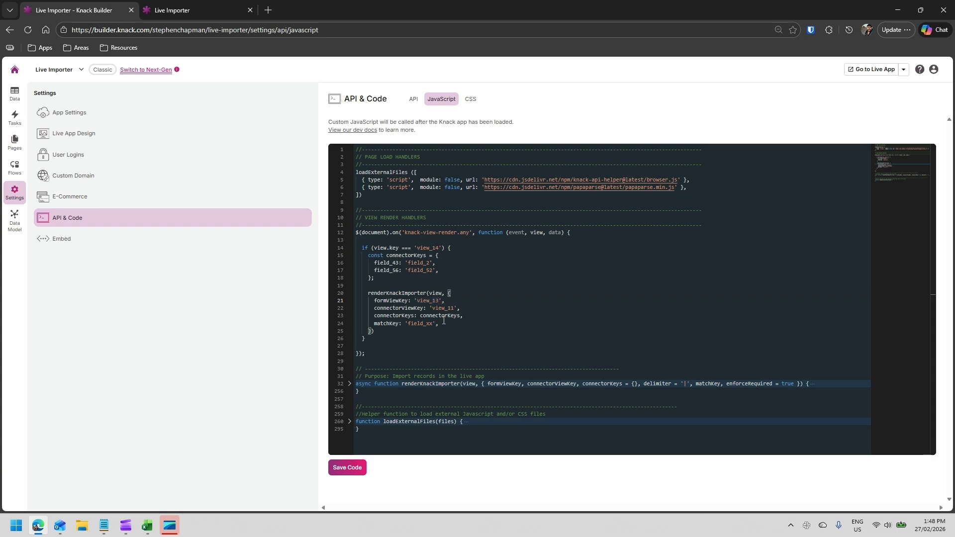
- Add an enforceRequired: false option on a new line after matchKey in the renderKnackImporter settings
{"action": "left_click", "coordinate": [445, 323]}
{"action": "key", "text": "Return"}
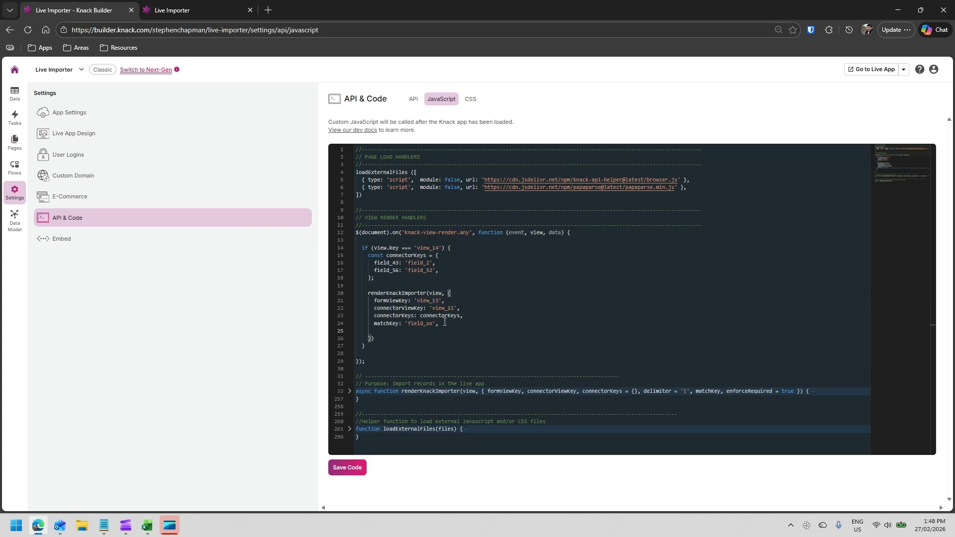
{"action": "type", "text": "deli"}
{"action": "key", "text": "Tab"}
{"action": "type", "text": ": '|"}
{"action": "key", "text": "BackSpace"}
{"action": "type", "text": ","}
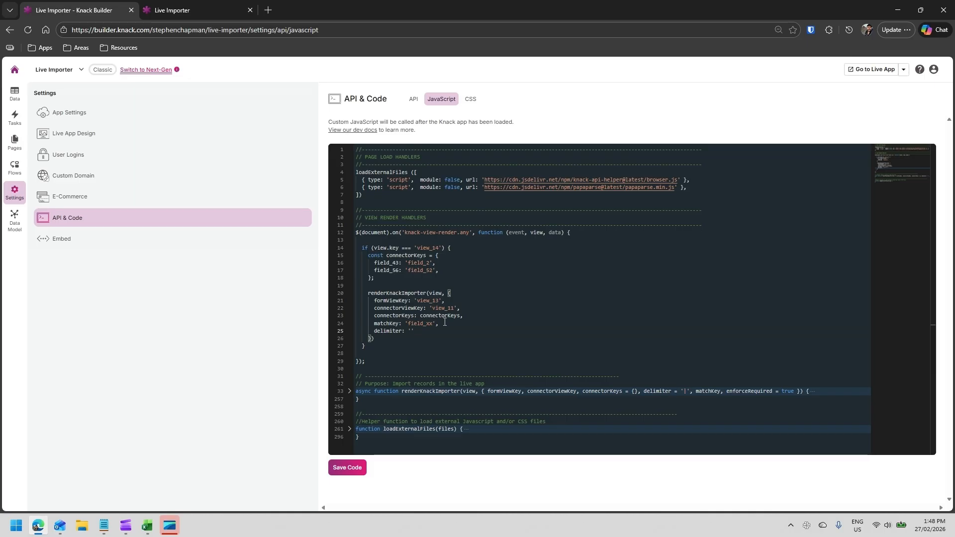
{"action": "key", "text": "Tab"}
{"action": "double_click", "coordinate": [410, 332]}
{"action": "left_click", "coordinate": [444, 330]}
{"action": "type", "text": "false"}
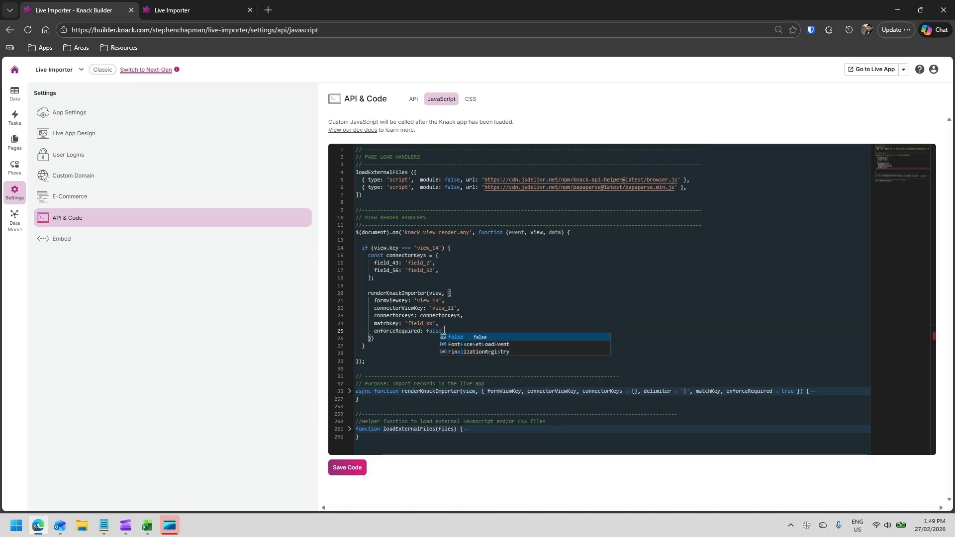
{"action": "key", "text": "Escape"}
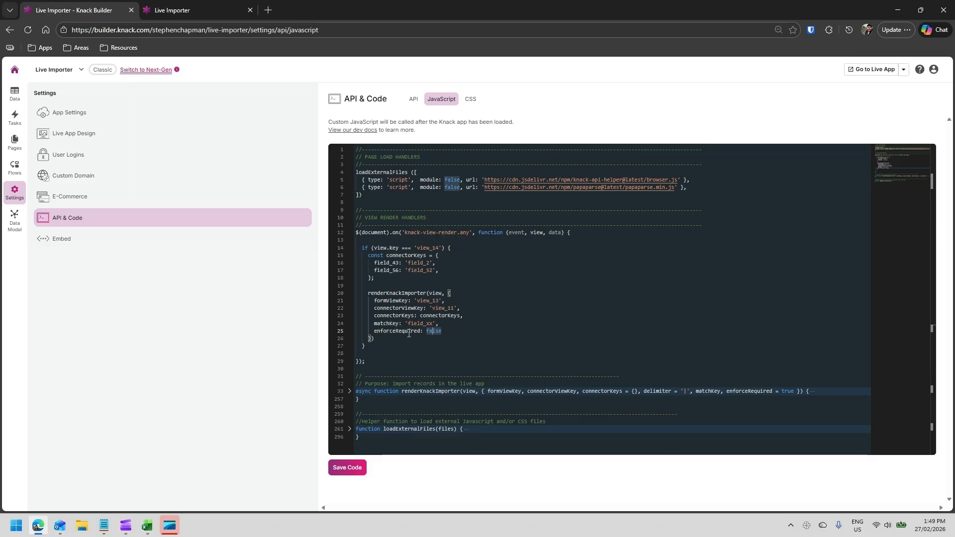